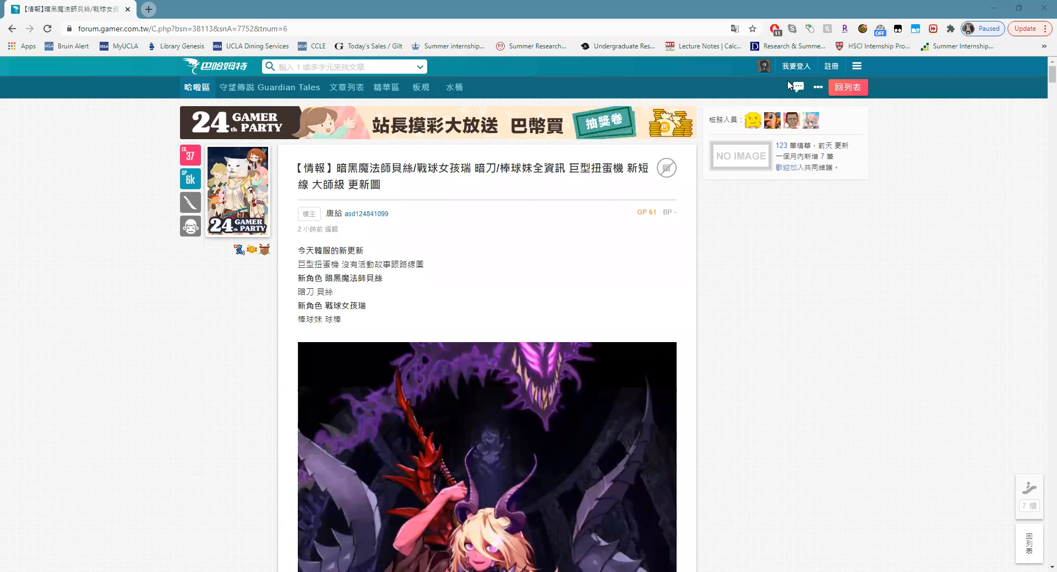
{"action": "scroll", "coordinate": [713, 269], "scroll_direction": "down", "scroll_amount": 2}
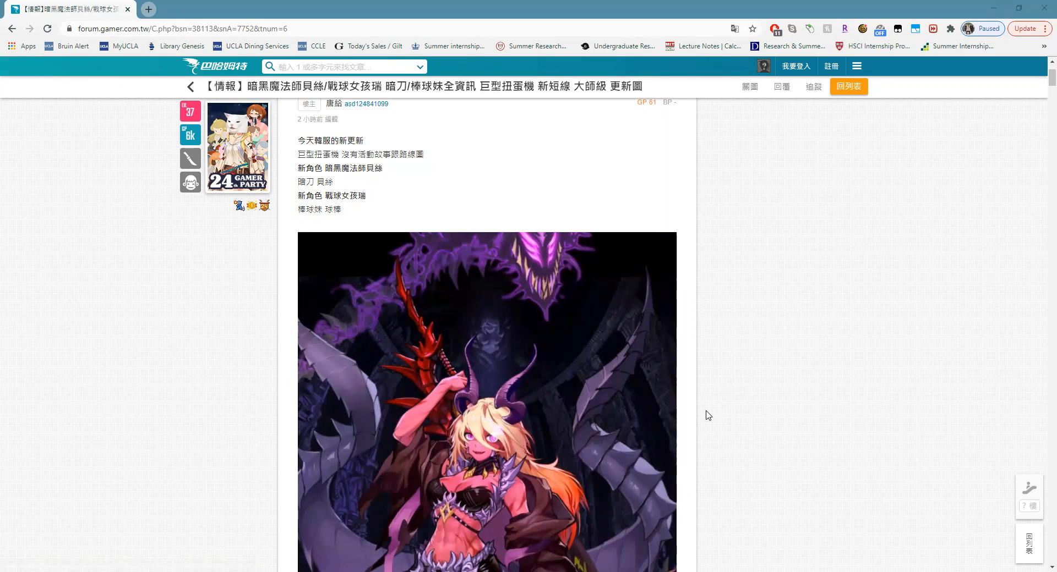
{"action": "left_click_drag", "start_coordinate": [1040, 86], "coordinate": [1041, 118]}
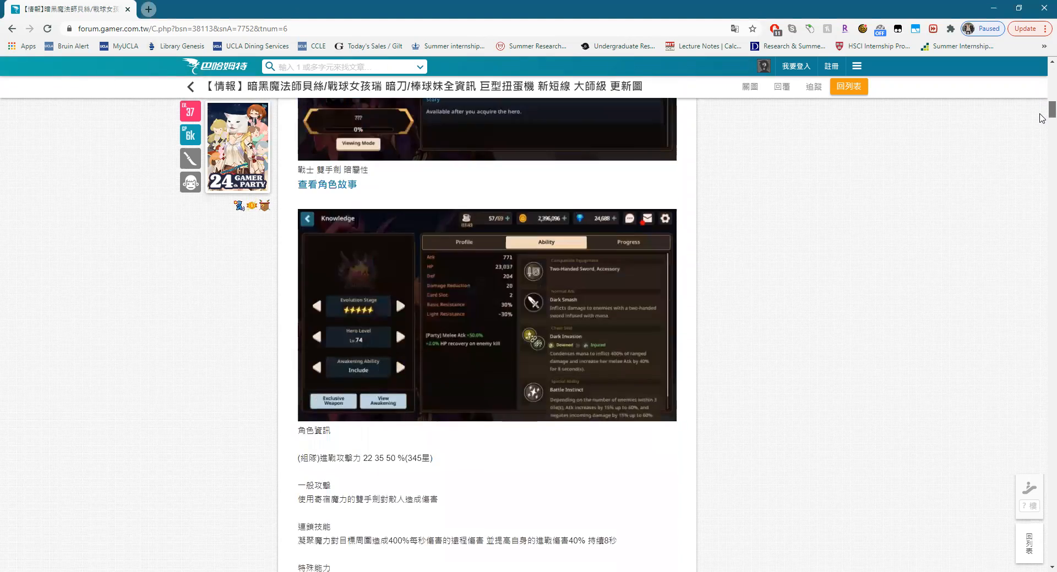
{"action": "scroll", "coordinate": [1041, 118], "scroll_direction": "down", "scroll_amount": 3}
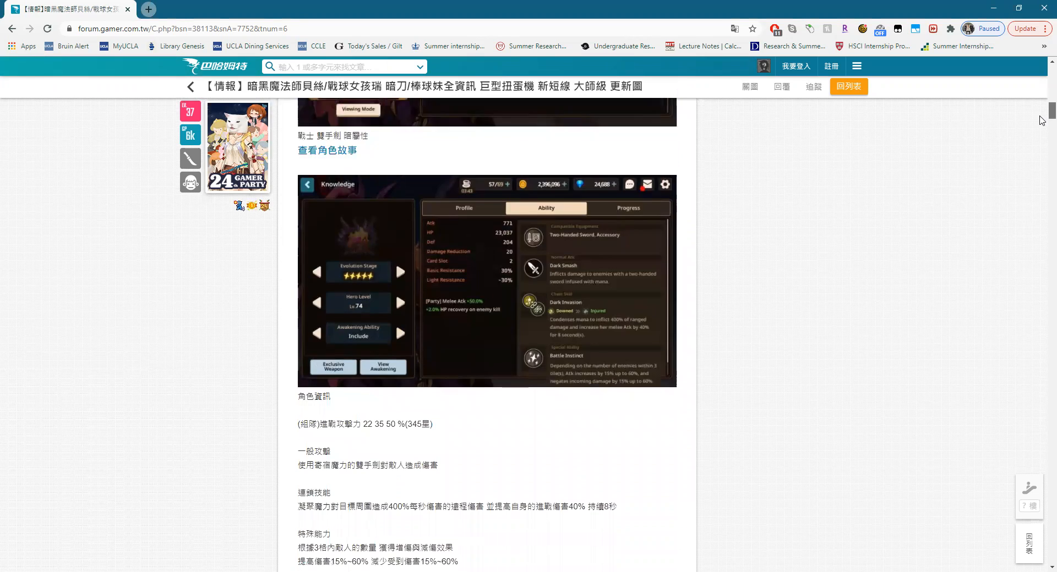
{"action": "scroll", "coordinate": [1040, 118], "scroll_direction": "down", "scroll_amount": 1}
{"action": "left_click_drag", "start_coordinate": [1042, 127], "coordinate": [1041, 230]}
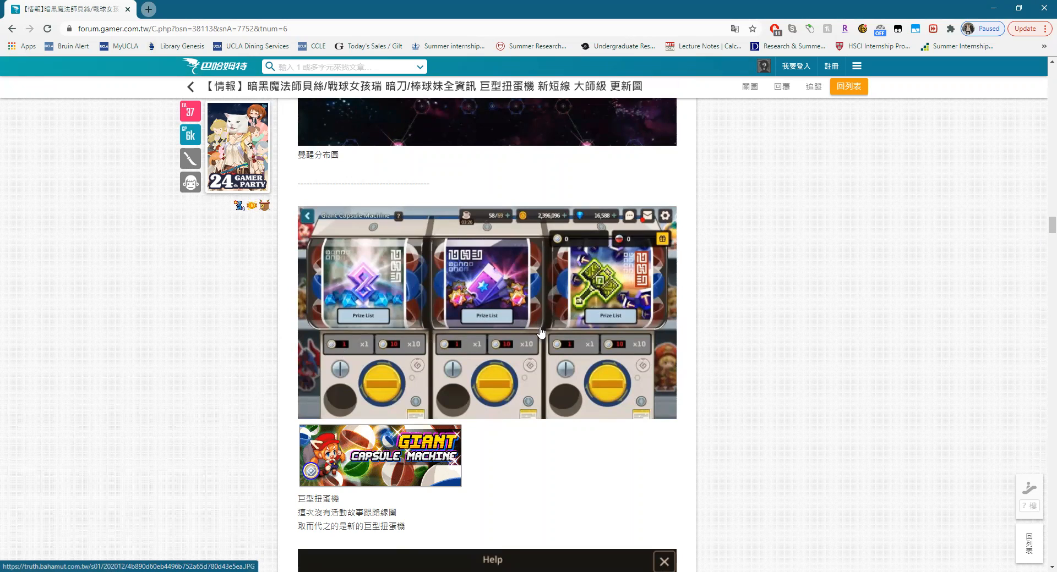
{"action": "scroll", "coordinate": [376, 295], "scroll_direction": "down", "scroll_amount": 1}
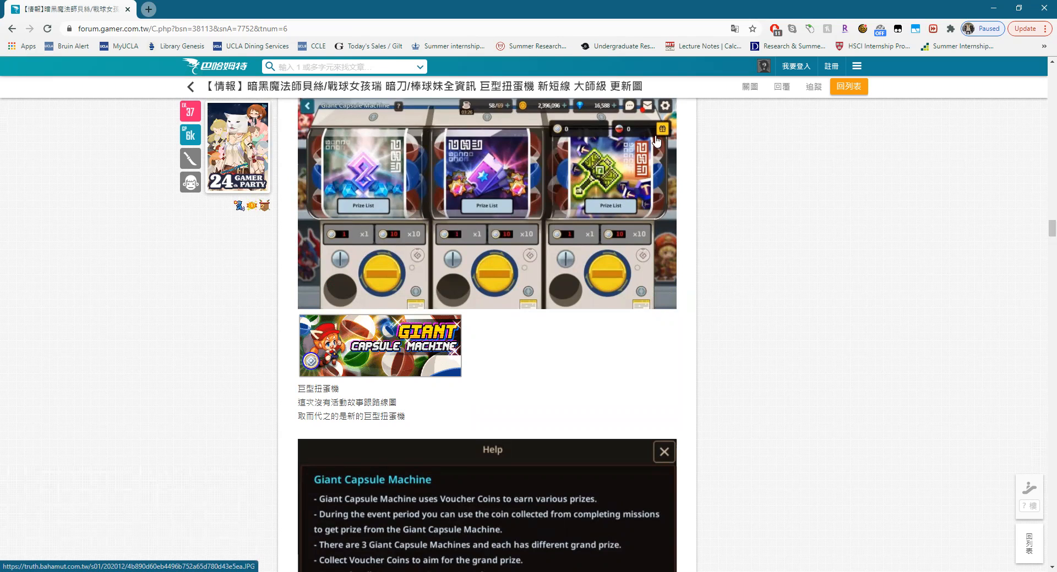
{"action": "scroll", "coordinate": [647, 200], "scroll_direction": "down", "scroll_amount": 2}
{"action": "scroll", "coordinate": [647, 200], "scroll_direction": "down", "scroll_amount": 1}
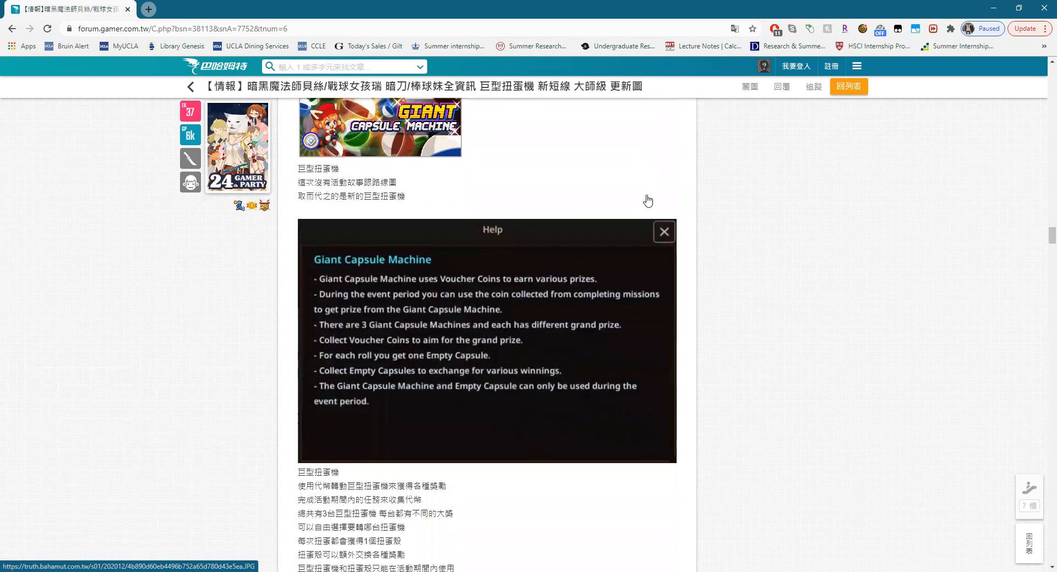
{"action": "scroll", "coordinate": [647, 200], "scroll_direction": "down", "scroll_amount": 1}
{"action": "scroll", "coordinate": [639, 211], "scroll_direction": "down", "scroll_amount": 2}
{"action": "scroll", "coordinate": [640, 212], "scroll_direction": "down", "scroll_amount": 1}
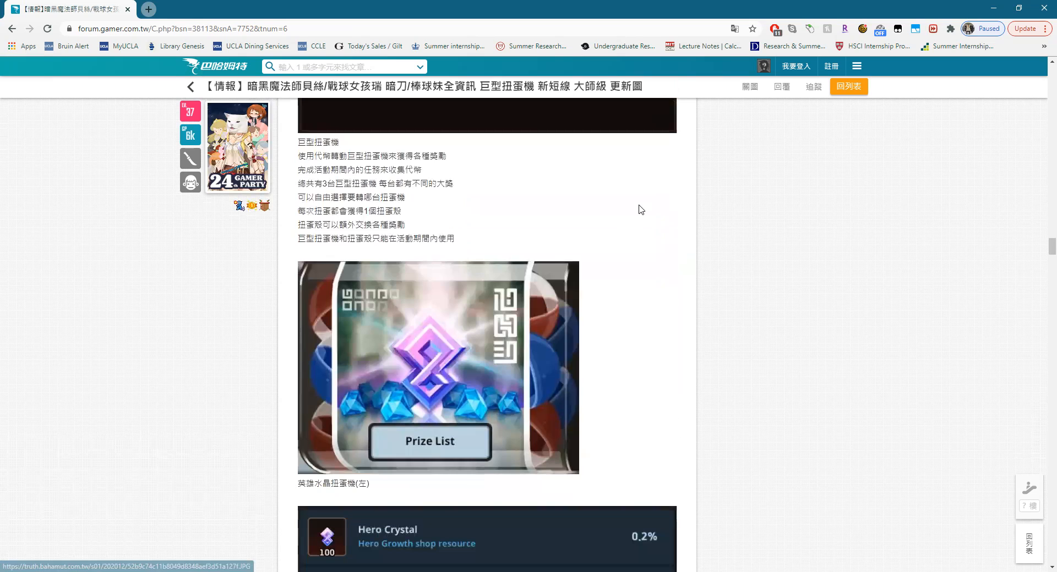
{"action": "scroll", "coordinate": [640, 211], "scroll_direction": "down", "scroll_amount": 2}
{"action": "scroll", "coordinate": [493, 219], "scroll_direction": "down", "scroll_amount": 1}
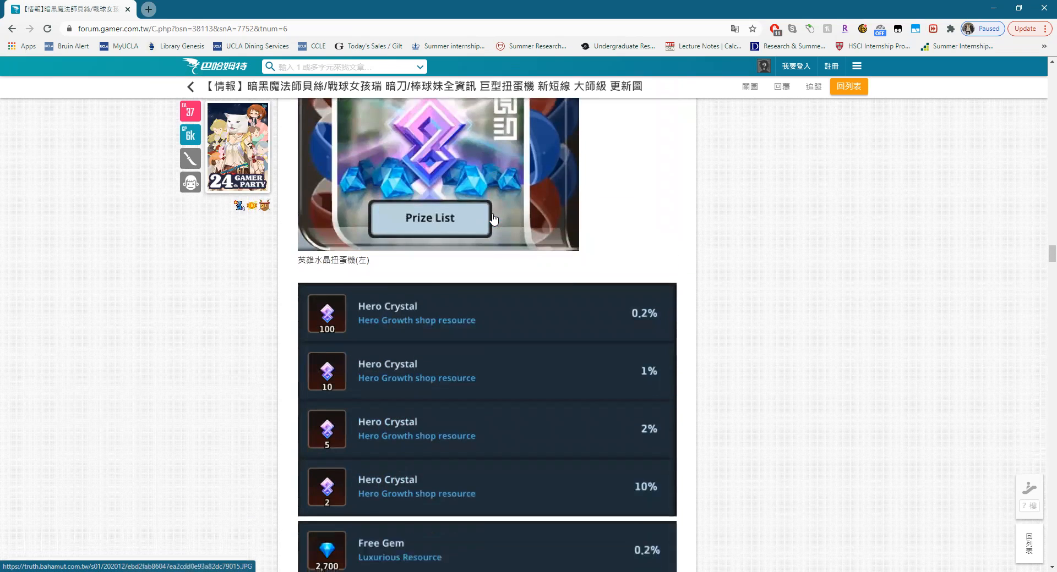
{"action": "scroll", "coordinate": [493, 219], "scroll_direction": "down", "scroll_amount": 1}
{"action": "scroll", "coordinate": [494, 219], "scroll_direction": "down", "scroll_amount": 1}
{"action": "scroll", "coordinate": [493, 218], "scroll_direction": "up", "scroll_amount": 1}
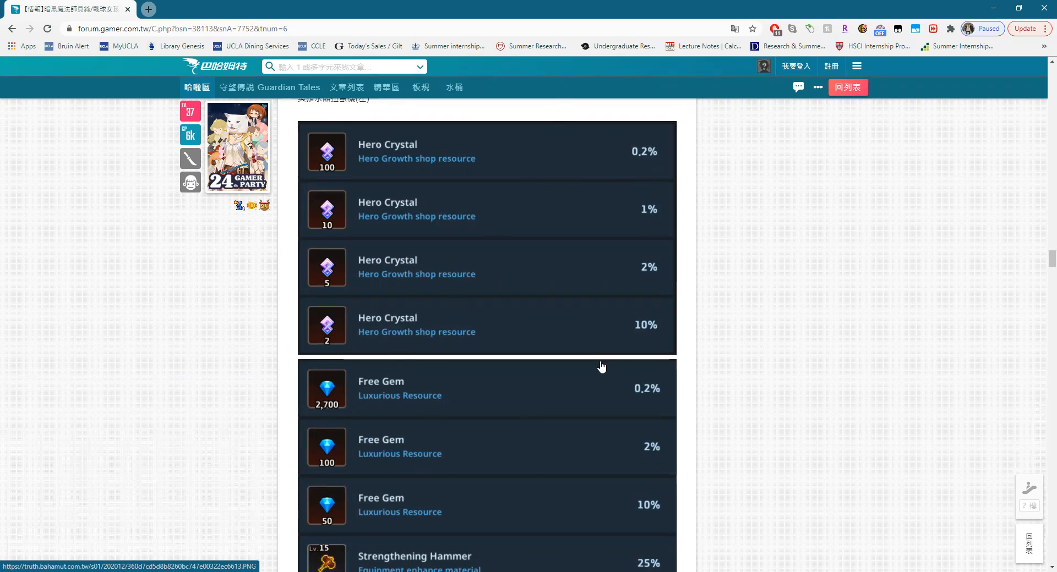
{"action": "scroll", "coordinate": [621, 399], "scroll_direction": "down", "scroll_amount": 1}
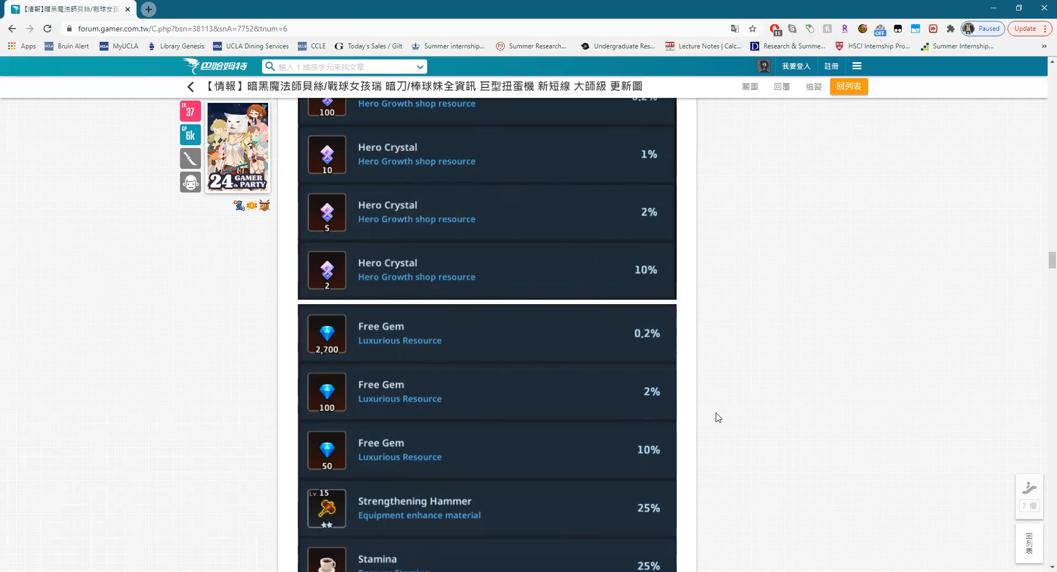
{"action": "scroll", "coordinate": [528, 386], "scroll_direction": "down", "scroll_amount": 1}
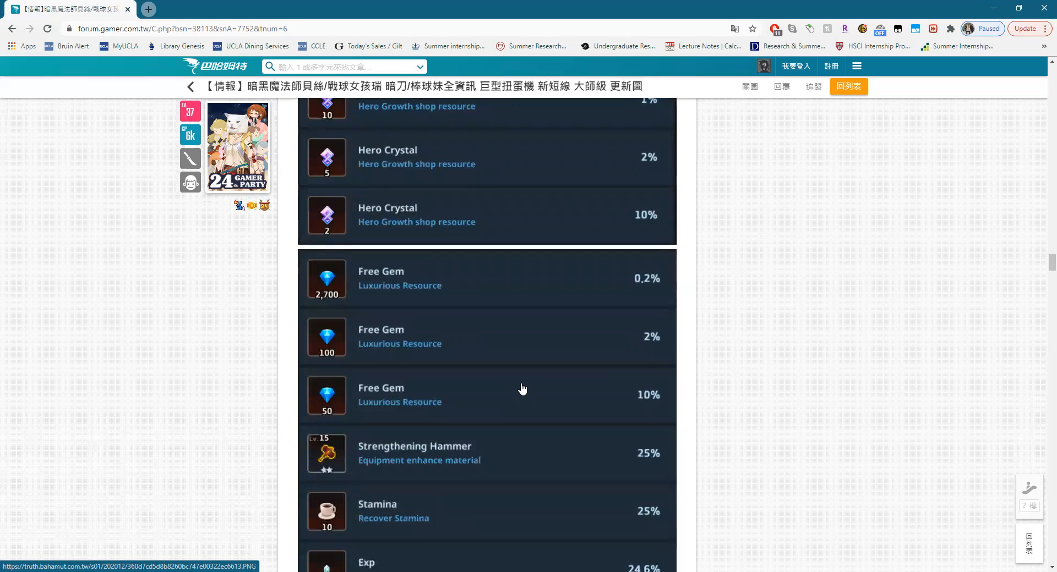
{"action": "scroll", "coordinate": [492, 345], "scroll_direction": "down", "scroll_amount": 1}
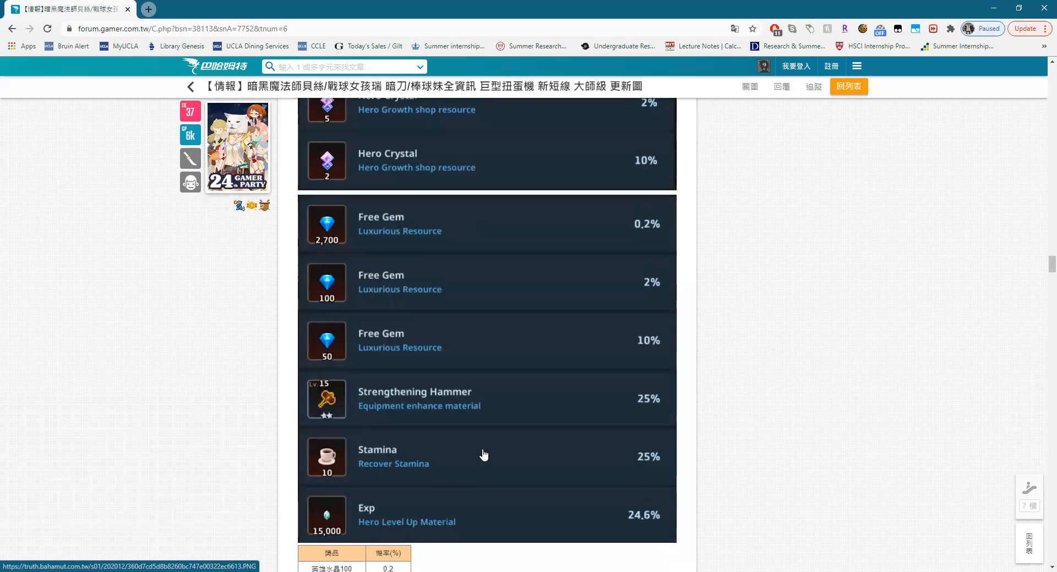
{"action": "scroll", "coordinate": [481, 455], "scroll_direction": "up", "scroll_amount": 1}
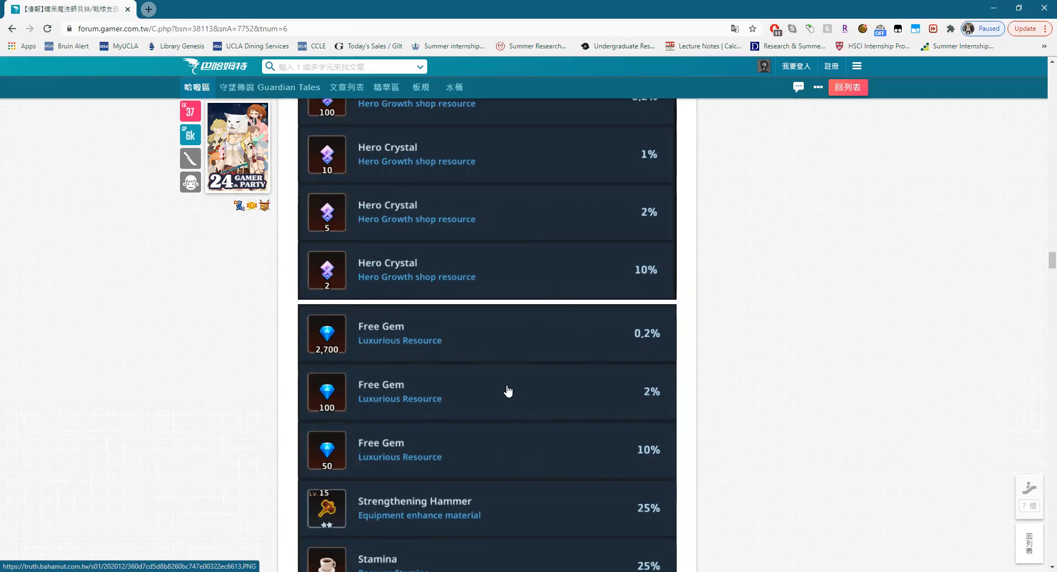
{"action": "scroll", "coordinate": [458, 371], "scroll_direction": "up", "scroll_amount": 1}
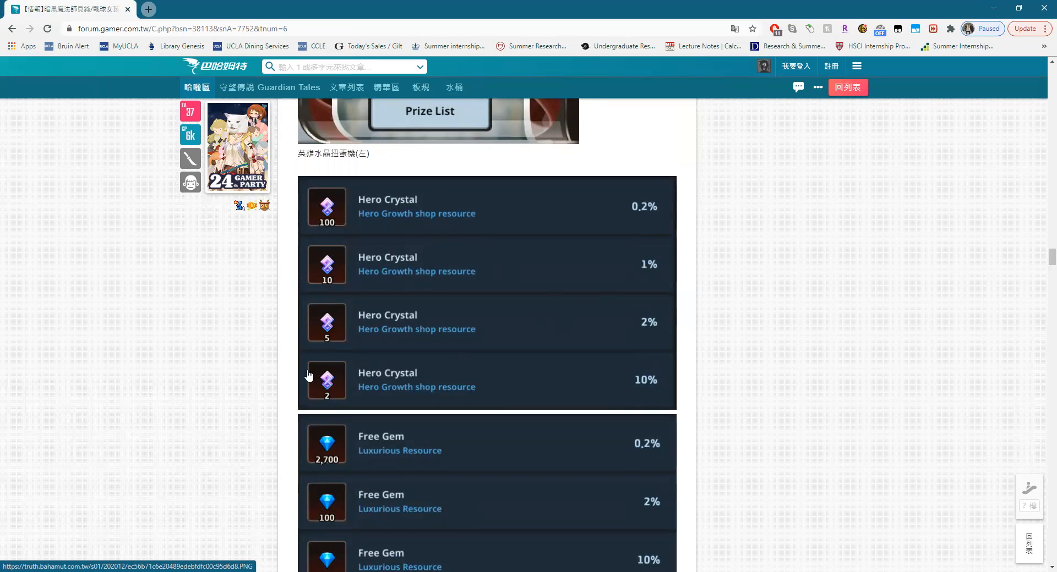
{"action": "scroll", "coordinate": [360, 360], "scroll_direction": "up", "scroll_amount": 3}
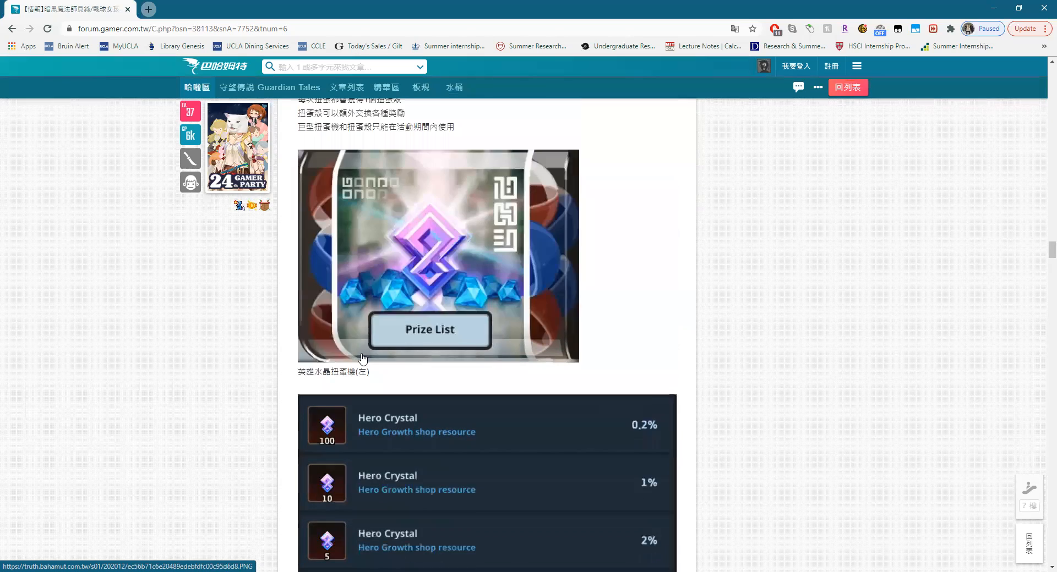
{"action": "scroll", "coordinate": [577, 273], "scroll_direction": "down", "scroll_amount": 3}
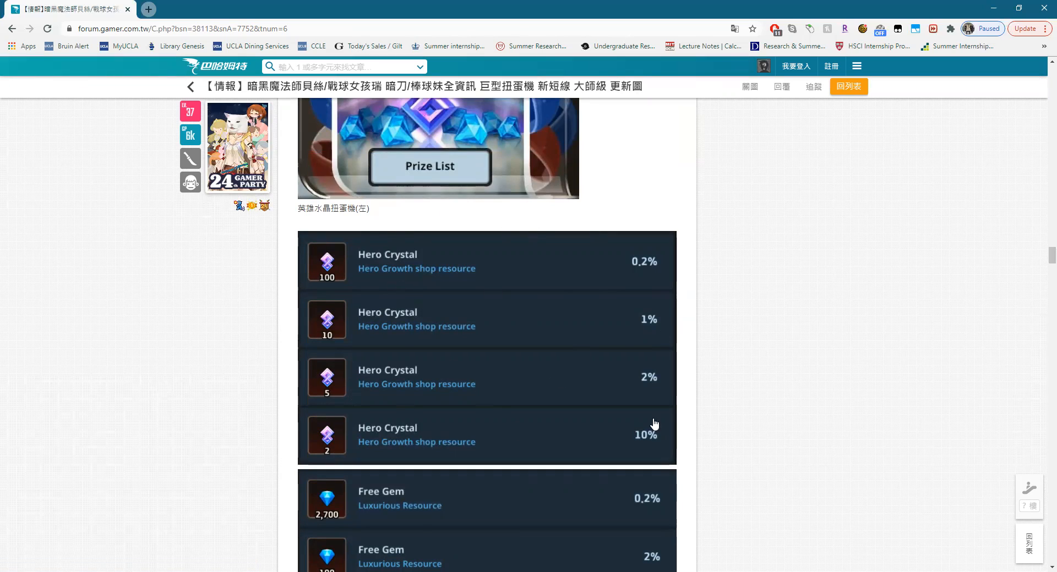
{"action": "scroll", "coordinate": [671, 486], "scroll_direction": "down", "scroll_amount": 1}
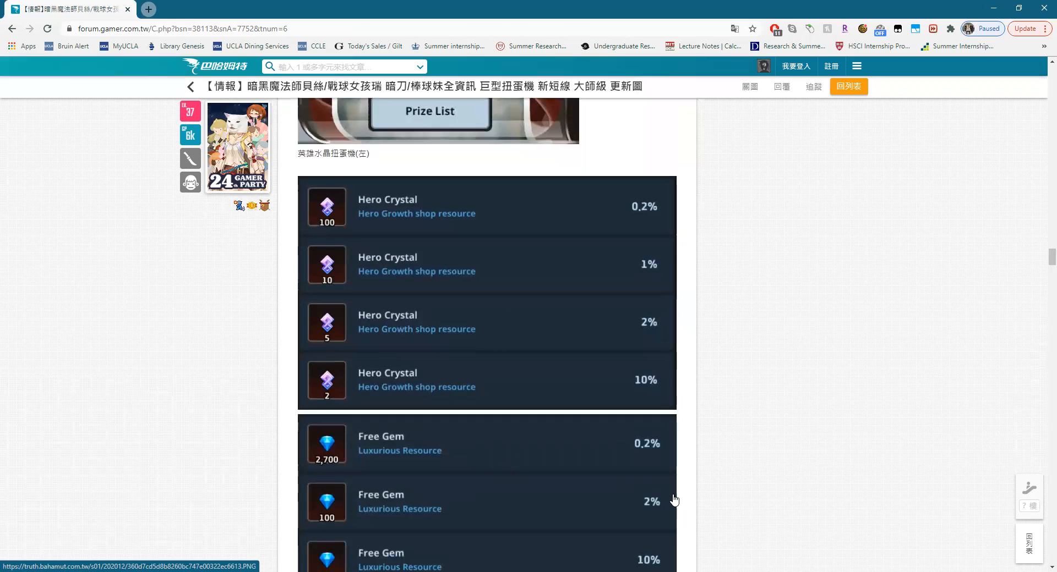
{"action": "scroll", "coordinate": [672, 494], "scroll_direction": "down", "scroll_amount": 1}
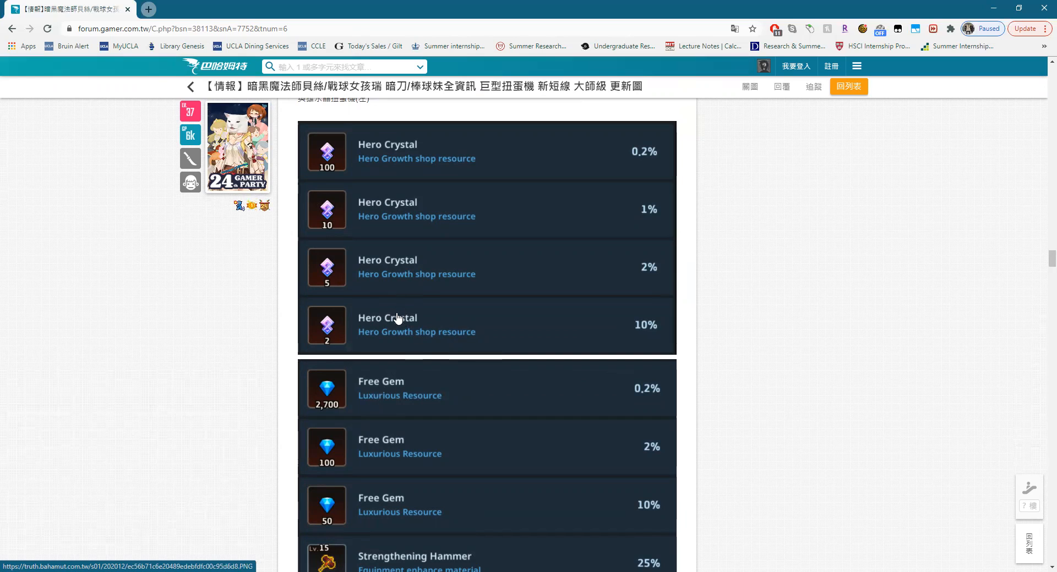
{"action": "scroll", "coordinate": [399, 309], "scroll_direction": "down", "scroll_amount": 1}
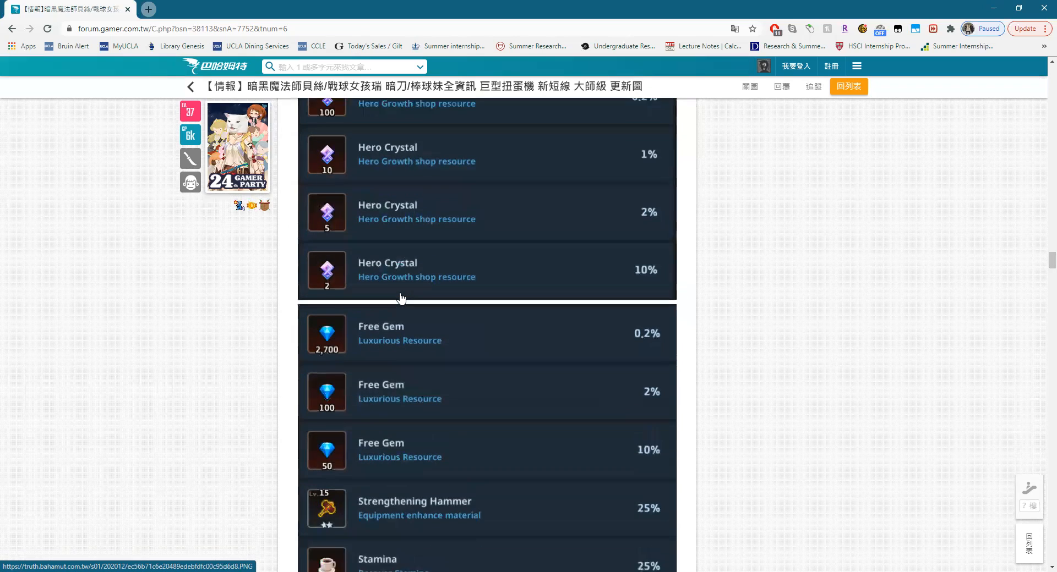
{"action": "scroll", "coordinate": [400, 298], "scroll_direction": "down", "scroll_amount": 1}
{"action": "scroll", "coordinate": [401, 298], "scroll_direction": "down", "scroll_amount": 1}
{"action": "scroll", "coordinate": [400, 298], "scroll_direction": "down", "scroll_amount": 2}
{"action": "scroll", "coordinate": [400, 298], "scroll_direction": "down", "scroll_amount": 2}
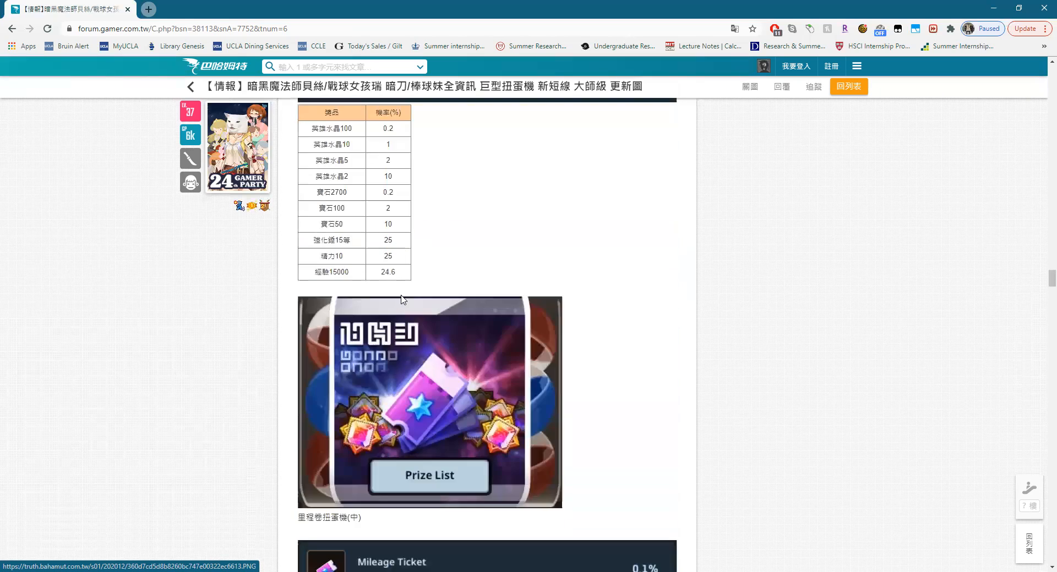
{"action": "scroll", "coordinate": [549, 333], "scroll_direction": "down", "scroll_amount": 1}
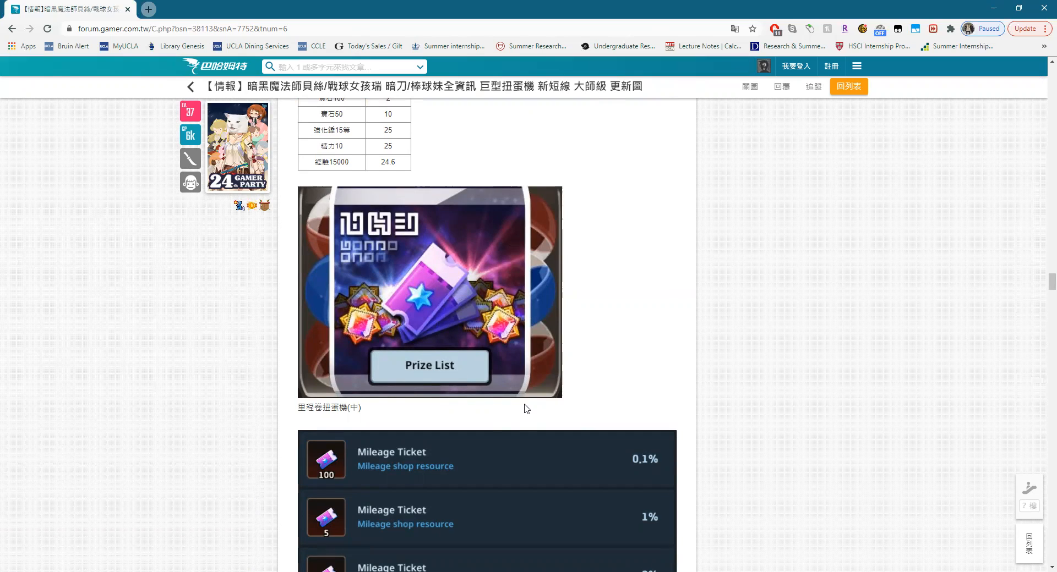
{"action": "scroll", "coordinate": [525, 408], "scroll_direction": "down", "scroll_amount": 2}
{"action": "scroll", "coordinate": [496, 308], "scroll_direction": "down", "scroll_amount": 2}
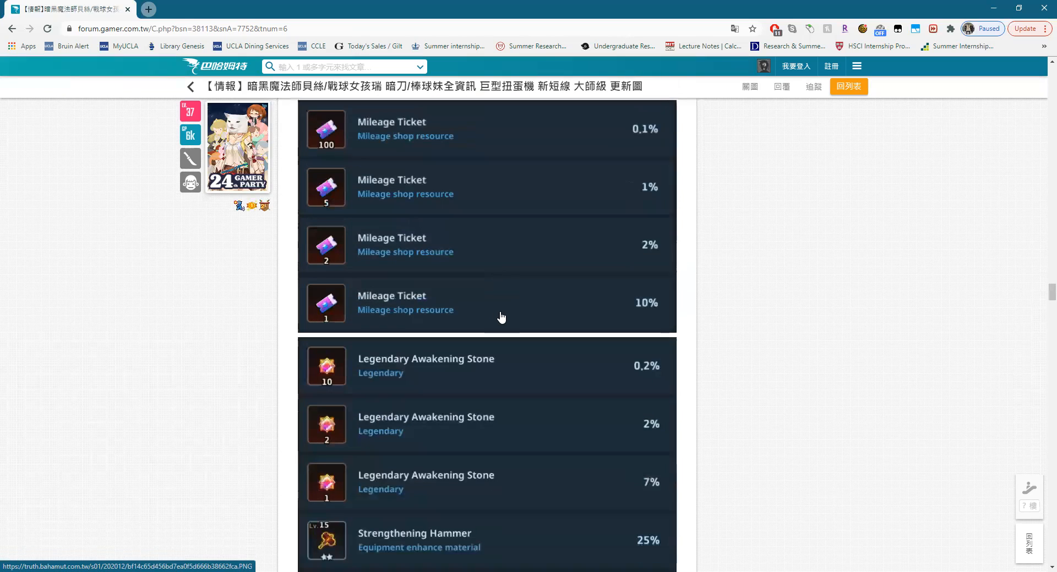
{"action": "scroll", "coordinate": [495, 495], "scroll_direction": "down", "scroll_amount": 2}
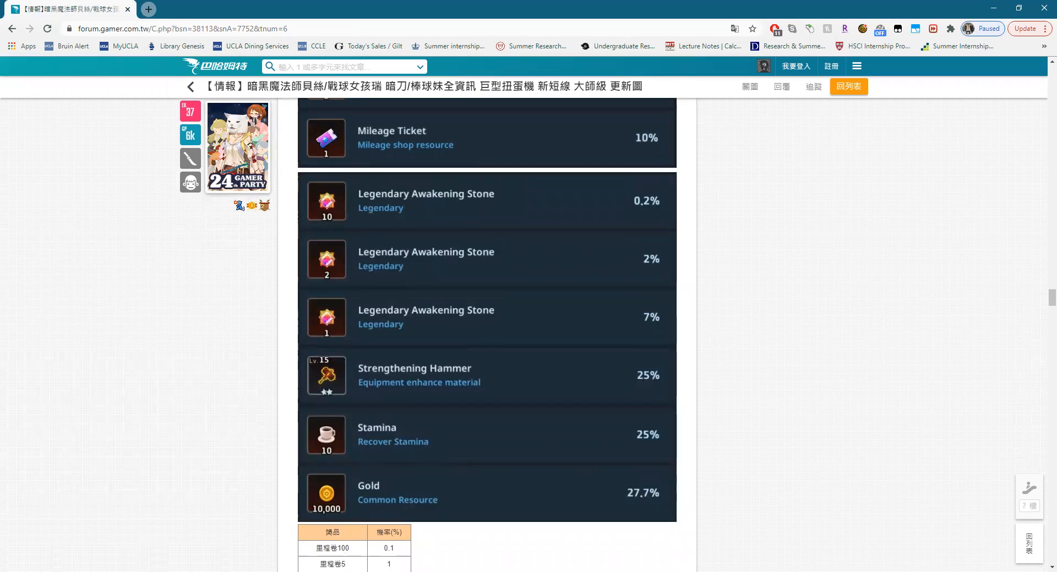
{"action": "scroll", "coordinate": [553, 493], "scroll_direction": "up", "scroll_amount": 3}
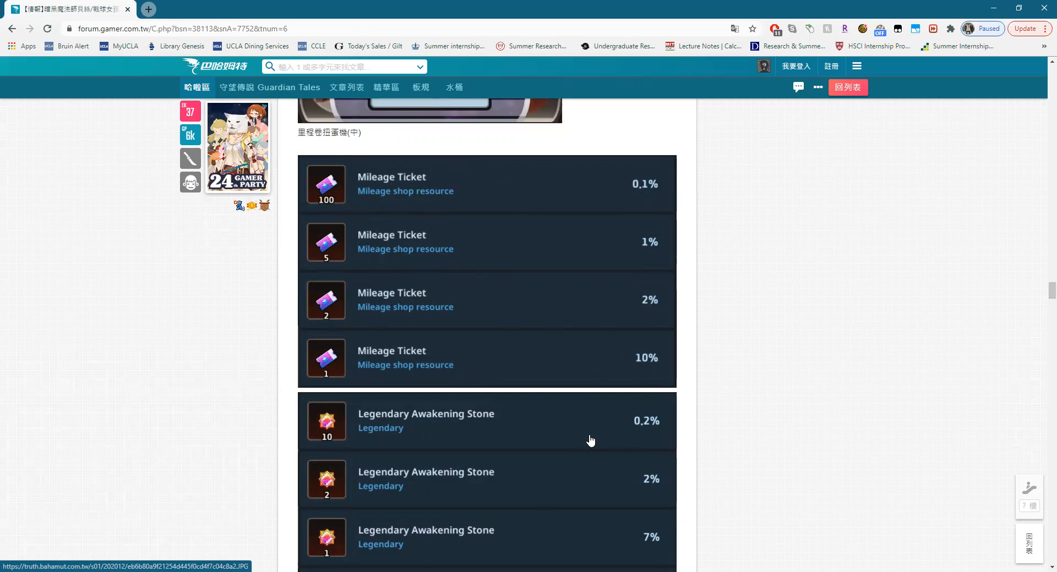
{"action": "scroll", "coordinate": [570, 413], "scroll_direction": "down", "scroll_amount": 1}
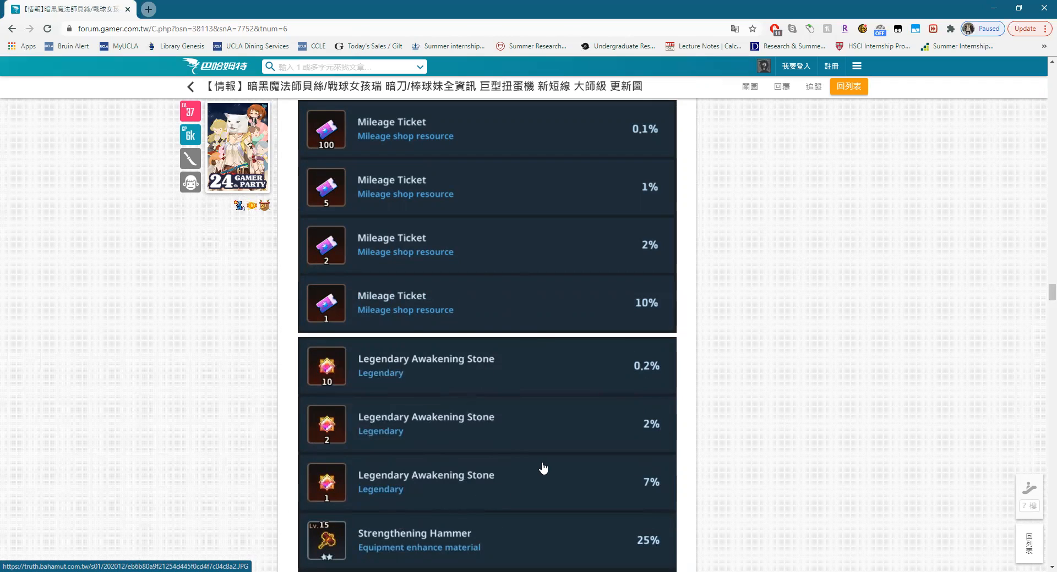
{"action": "scroll", "coordinate": [532, 399], "scroll_direction": "up", "scroll_amount": 1}
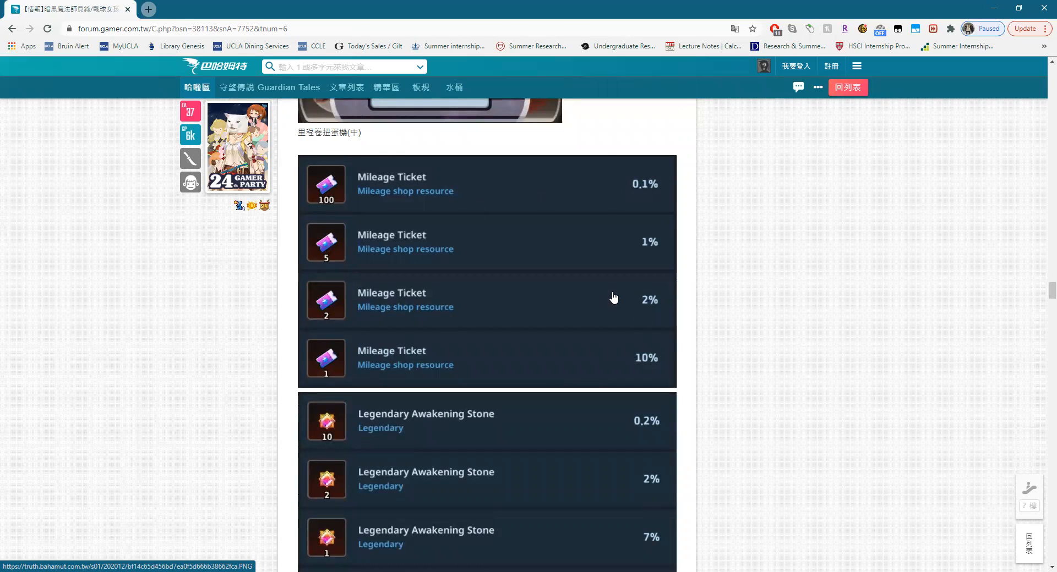
{"action": "scroll", "coordinate": [543, 372], "scroll_direction": "down", "scroll_amount": 1}
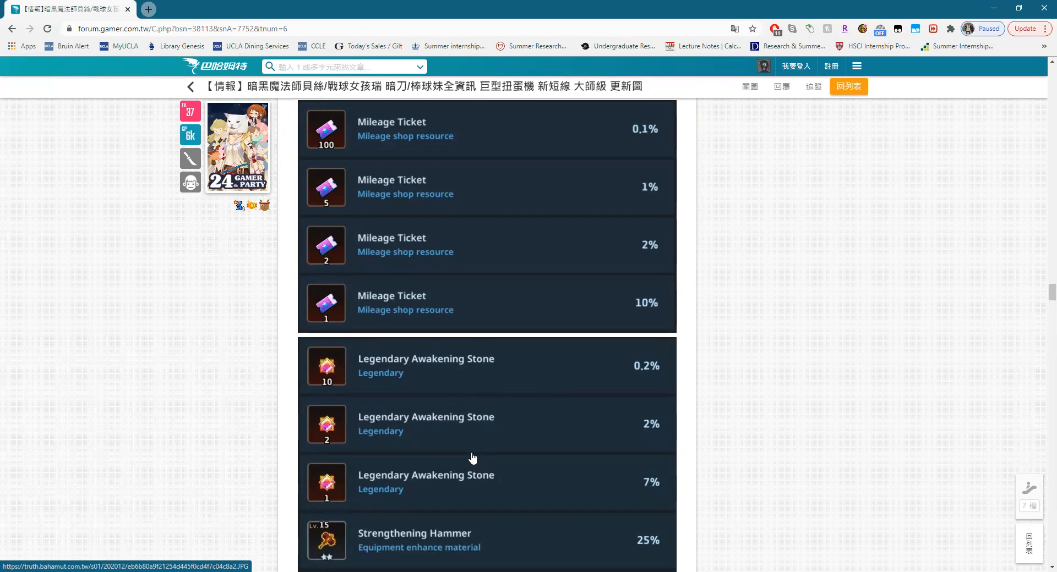
{"action": "scroll", "coordinate": [472, 459], "scroll_direction": "down", "scroll_amount": 3}
{"action": "scroll", "coordinate": [472, 459], "scroll_direction": "down", "scroll_amount": 1}
{"action": "scroll", "coordinate": [473, 459], "scroll_direction": "down", "scroll_amount": 3}
{"action": "scroll", "coordinate": [487, 460], "scroll_direction": "down", "scroll_amount": 2}
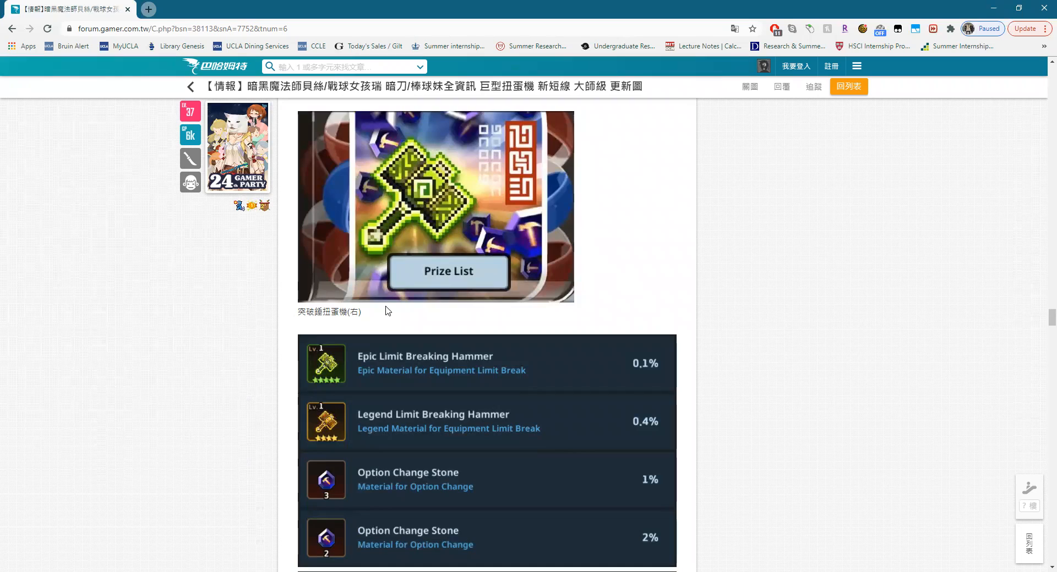
{"action": "scroll", "coordinate": [389, 312], "scroll_direction": "down", "scroll_amount": 1}
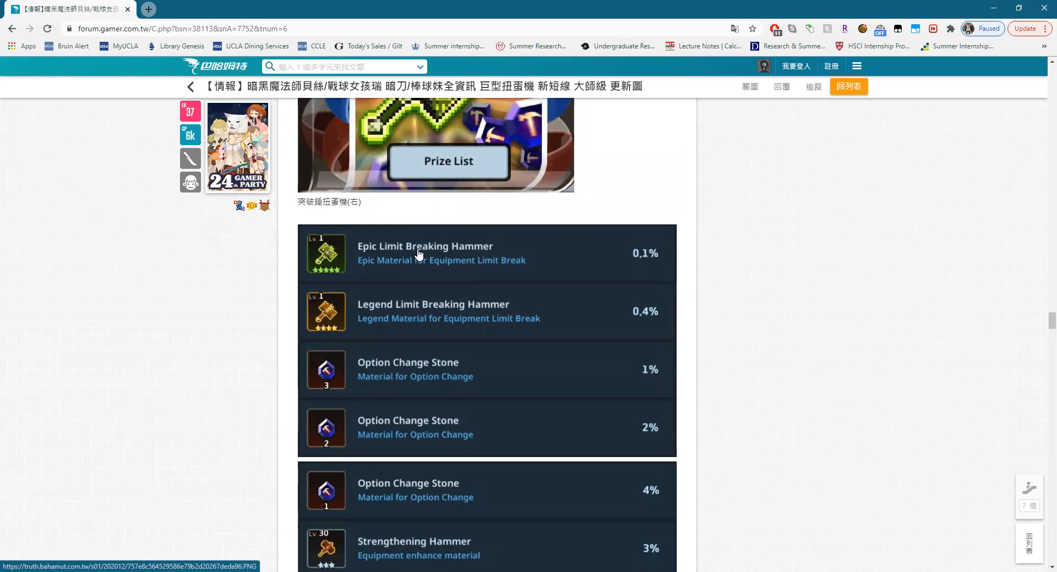
{"action": "scroll", "coordinate": [537, 280], "scroll_direction": "down", "scroll_amount": 1}
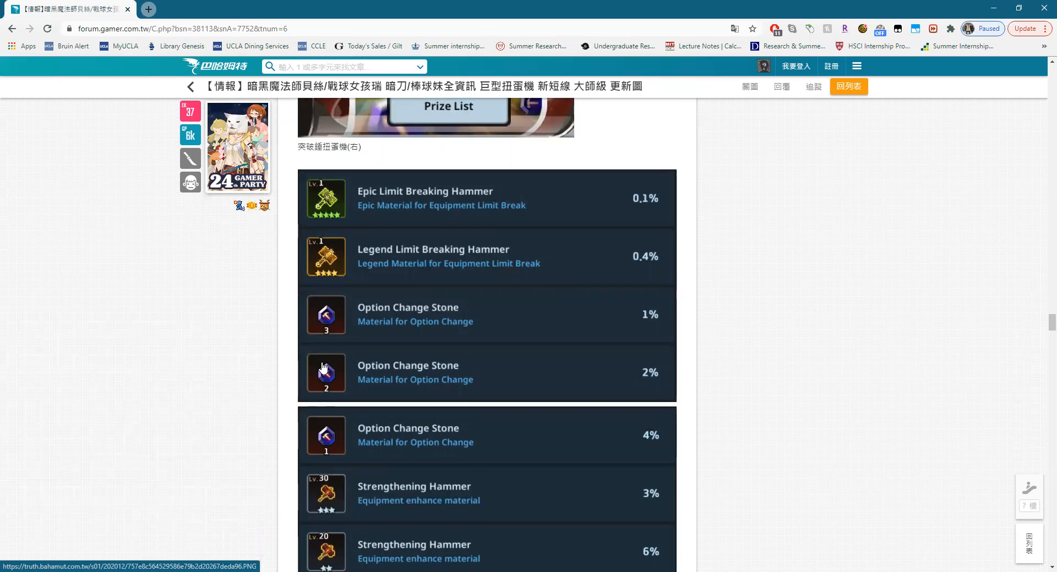
{"action": "scroll", "coordinate": [324, 367], "scroll_direction": "down", "scroll_amount": 1}
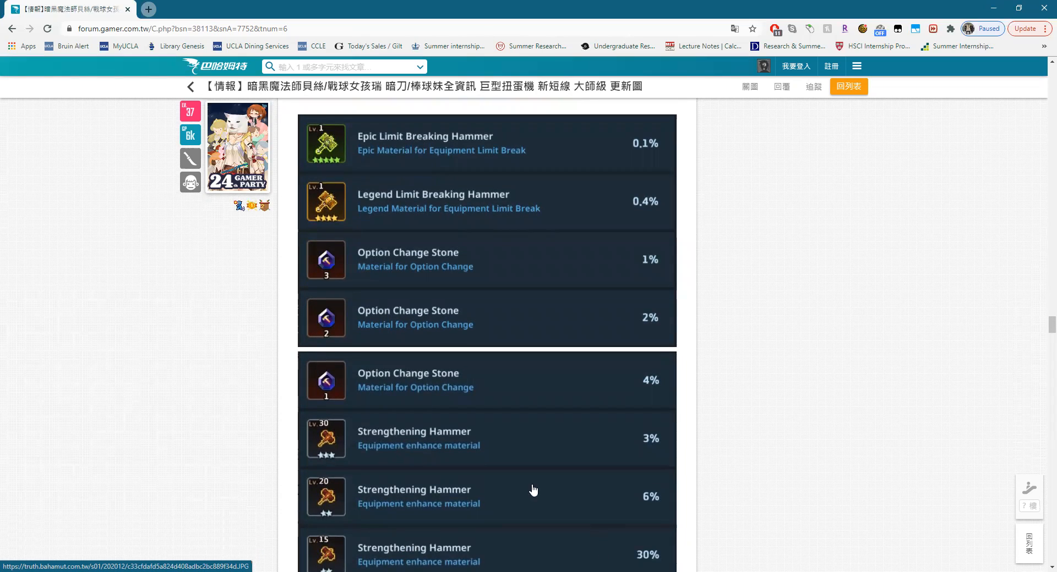
{"action": "scroll", "coordinate": [533, 451], "scroll_direction": "down", "scroll_amount": 1}
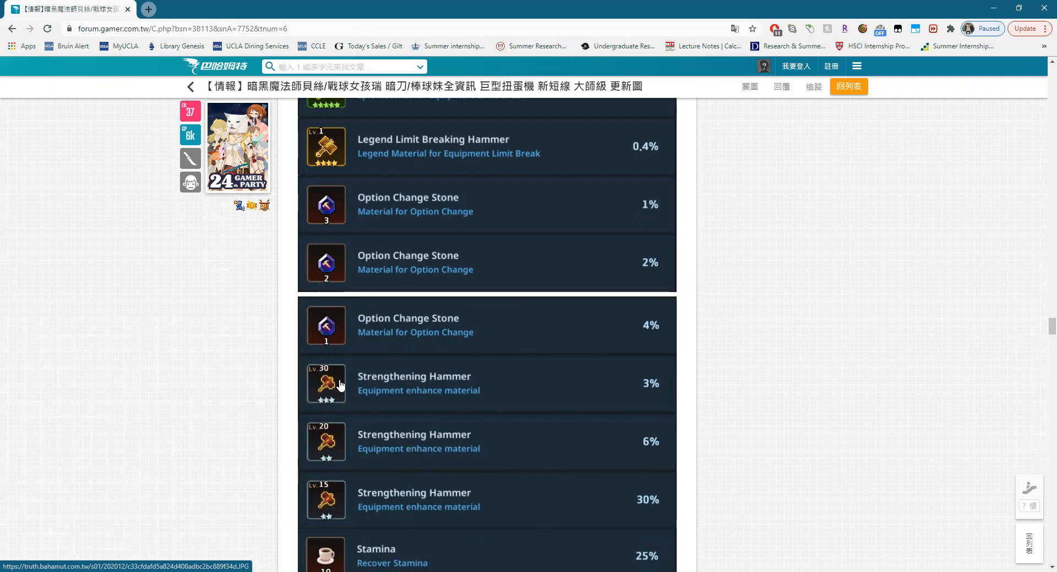
{"action": "scroll", "coordinate": [490, 514], "scroll_direction": "up", "scroll_amount": 1}
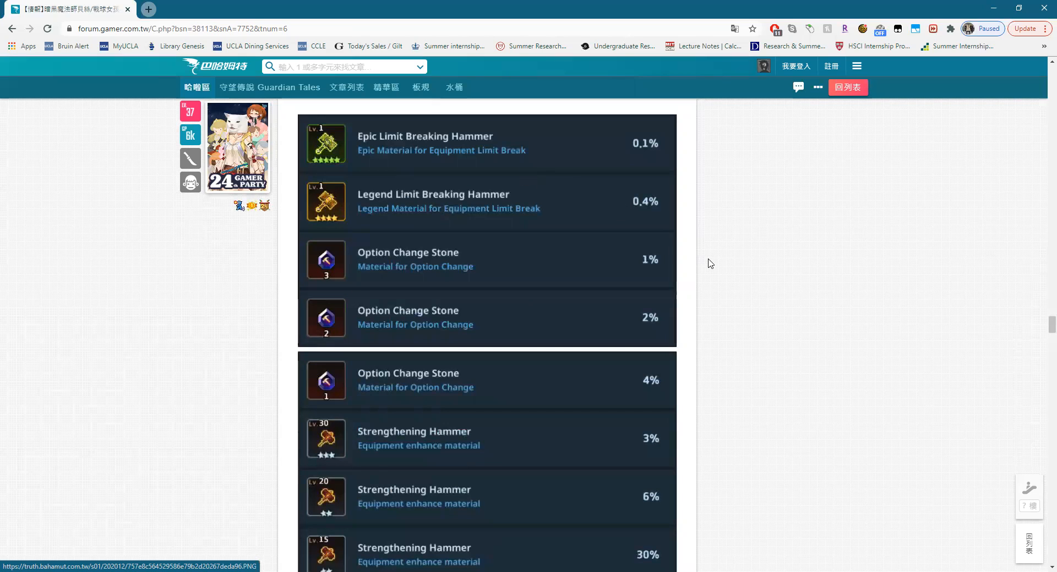
{"action": "scroll", "coordinate": [702, 258], "scroll_direction": "up", "scroll_amount": 3}
{"action": "scroll", "coordinate": [694, 244], "scroll_direction": "up", "scroll_amount": 5}
{"action": "scroll", "coordinate": [688, 231], "scroll_direction": "up", "scroll_amount": 5}
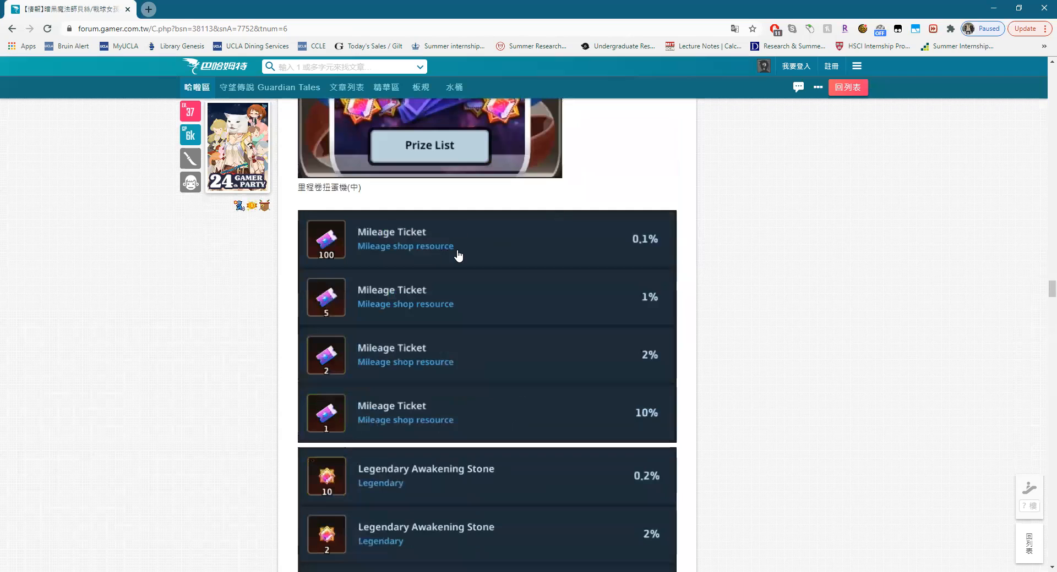
{"action": "scroll", "coordinate": [458, 255], "scroll_direction": "up", "scroll_amount": 3}
{"action": "scroll", "coordinate": [517, 372], "scroll_direction": "up", "scroll_amount": 5}
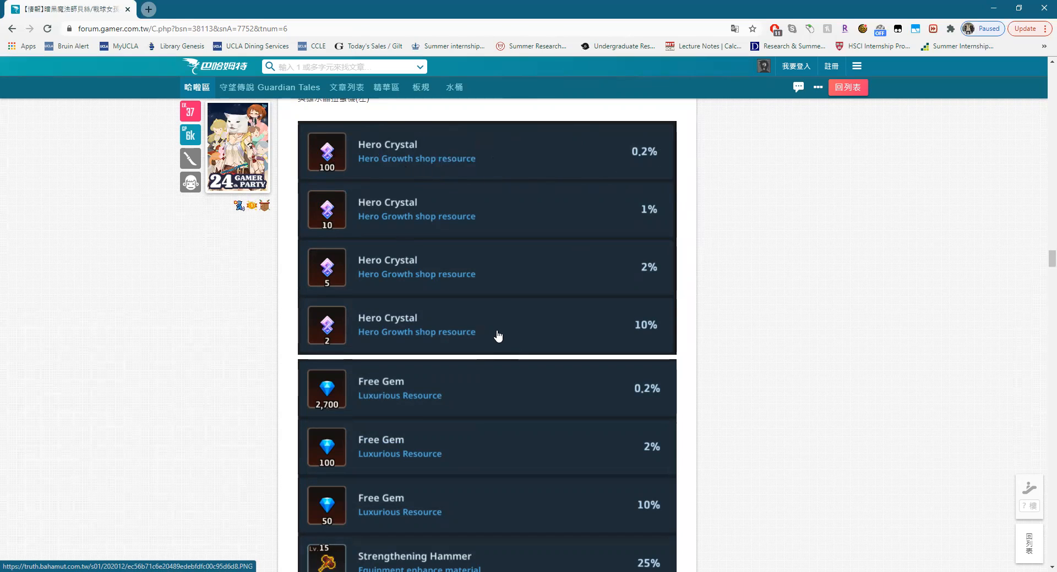
{"action": "scroll", "coordinate": [489, 319], "scroll_direction": "down", "scroll_amount": 3}
{"action": "scroll", "coordinate": [489, 319], "scroll_direction": "down", "scroll_amount": 4}
{"action": "scroll", "coordinate": [489, 319], "scroll_direction": "down", "scroll_amount": 4}
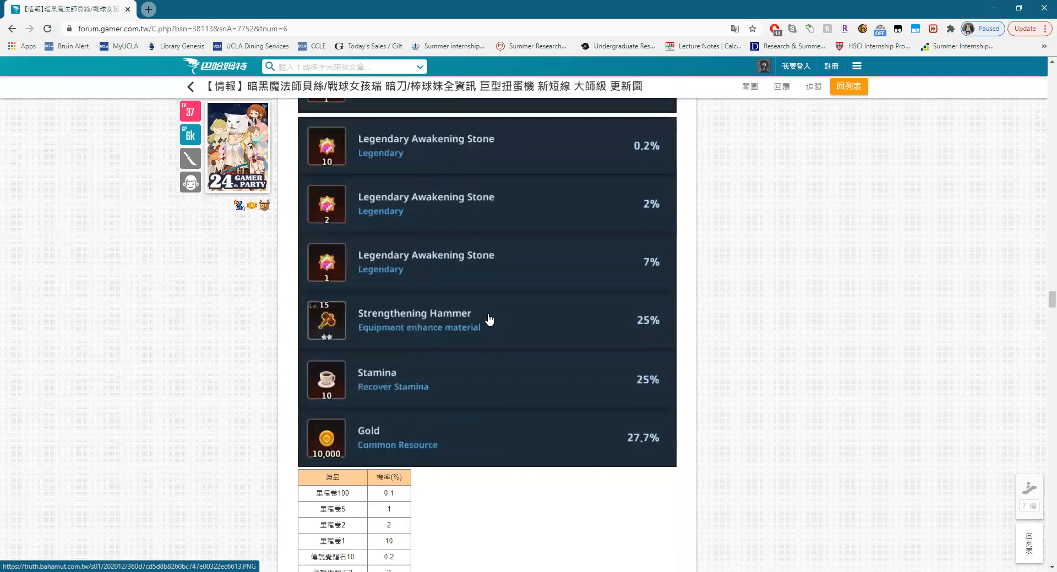
{"action": "scroll", "coordinate": [489, 319], "scroll_direction": "down", "scroll_amount": 3}
{"action": "scroll", "coordinate": [487, 318], "scroll_direction": "down", "scroll_amount": 3}
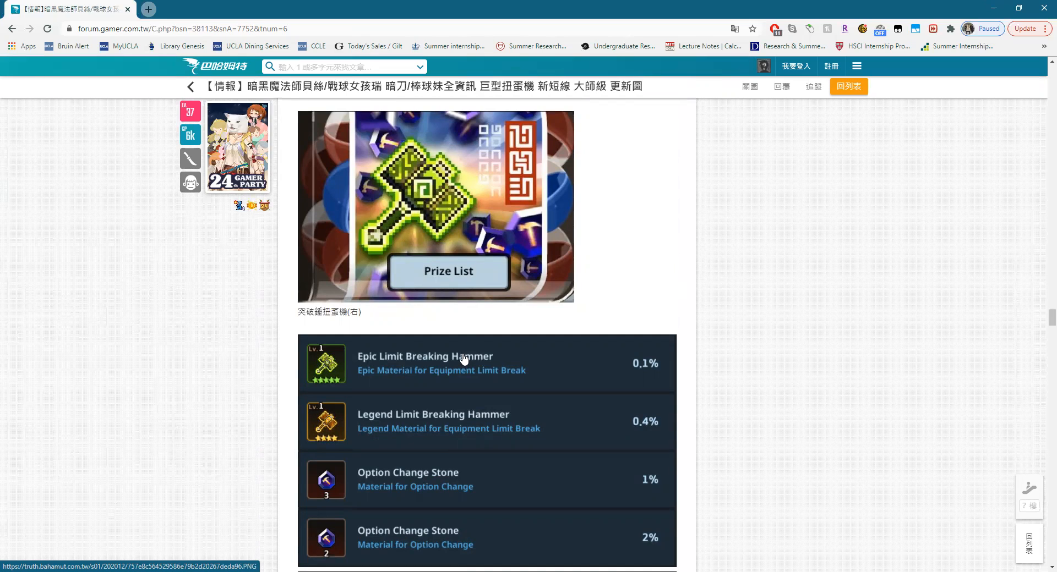
{"action": "scroll", "coordinate": [464, 360], "scroll_direction": "down", "scroll_amount": 2}
{"action": "scroll", "coordinate": [405, 319], "scroll_direction": "down", "scroll_amount": 2}
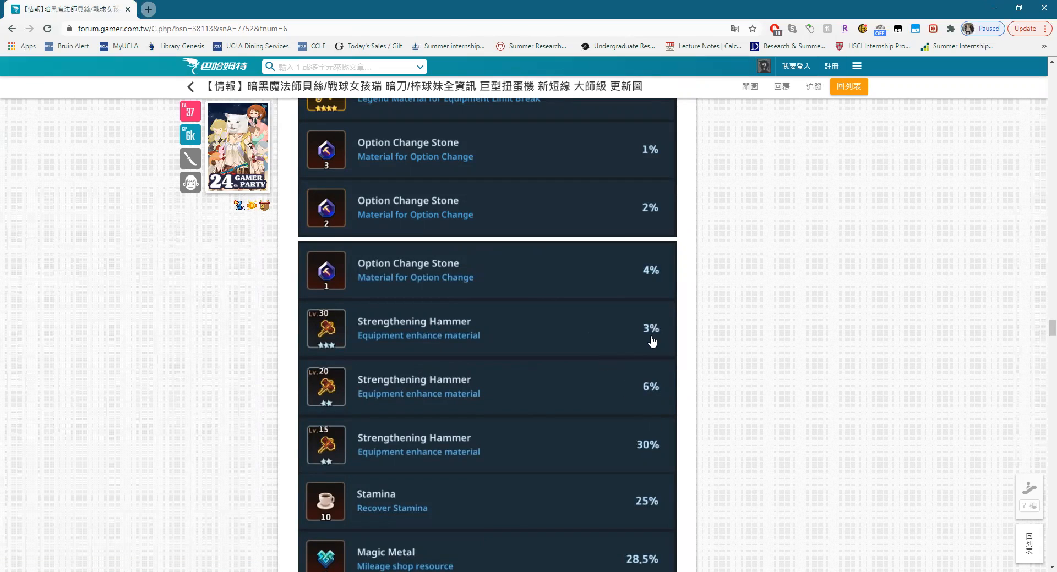
{"action": "scroll", "coordinate": [632, 338], "scroll_direction": "up", "scroll_amount": 1}
{"action": "scroll", "coordinate": [537, 379], "scroll_direction": "up", "scroll_amount": 2}
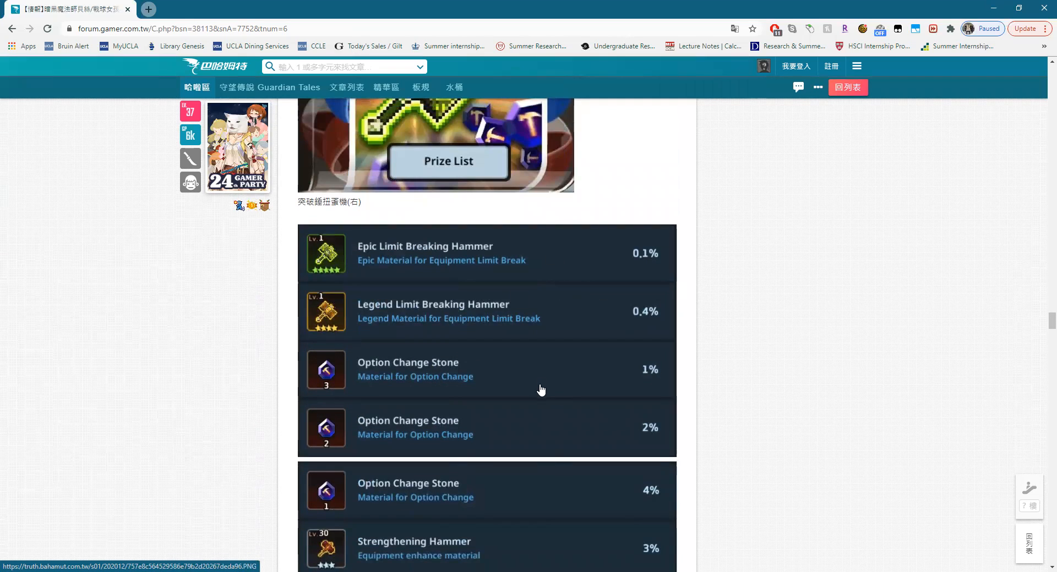
{"action": "scroll", "coordinate": [578, 445], "scroll_direction": "up", "scroll_amount": 1}
{"action": "scroll", "coordinate": [596, 478], "scroll_direction": "up", "scroll_amount": 2}
{"action": "scroll", "coordinate": [512, 349], "scroll_direction": "up", "scroll_amount": 6}
{"action": "scroll", "coordinate": [415, 475], "scroll_direction": "up", "scroll_amount": 3}
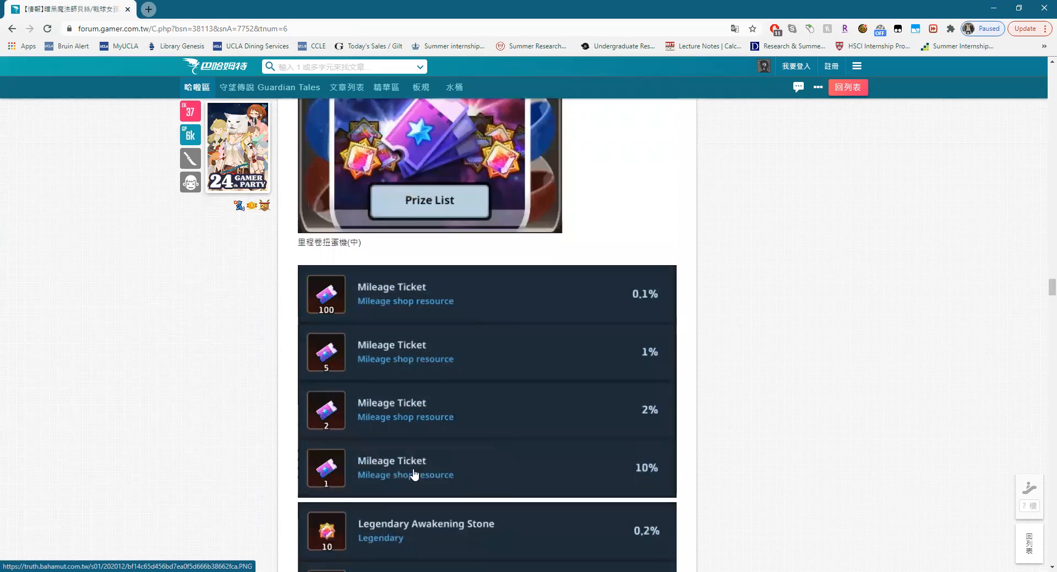
{"action": "scroll", "coordinate": [545, 460], "scroll_direction": "down", "scroll_amount": 2}
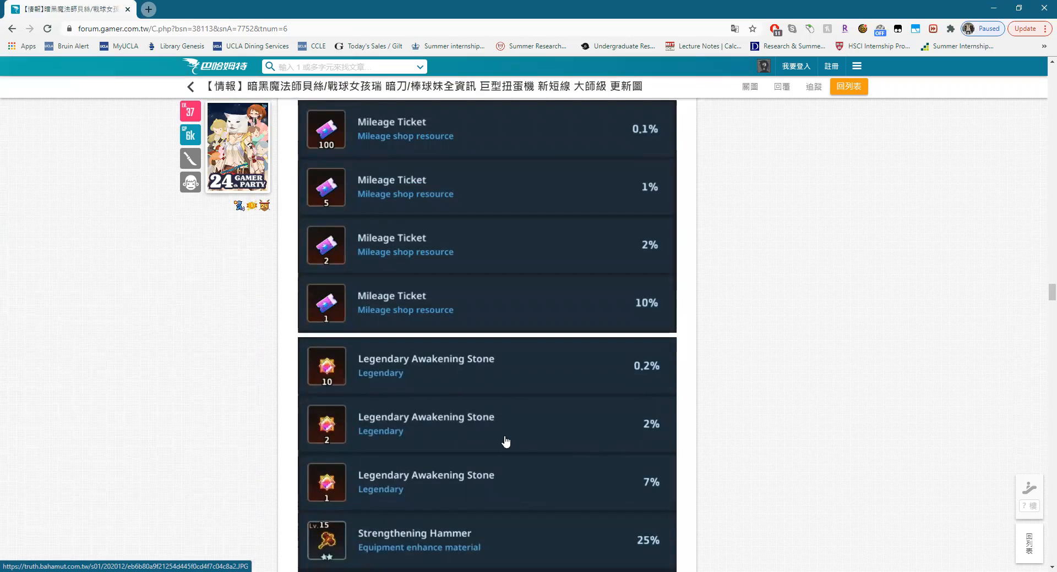
{"action": "scroll", "coordinate": [502, 466], "scroll_direction": "down", "scroll_amount": 5}
{"action": "scroll", "coordinate": [510, 458], "scroll_direction": "down", "scroll_amount": 4}
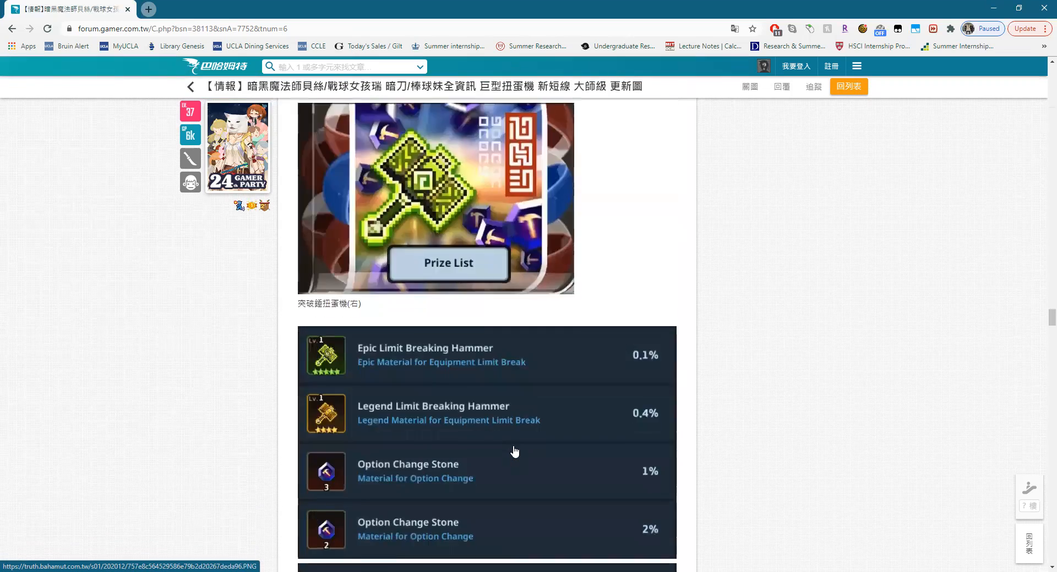
{"action": "scroll", "coordinate": [514, 429], "scroll_direction": "down", "scroll_amount": 3}
{"action": "scroll", "coordinate": [510, 387], "scroll_direction": "down", "scroll_amount": 2}
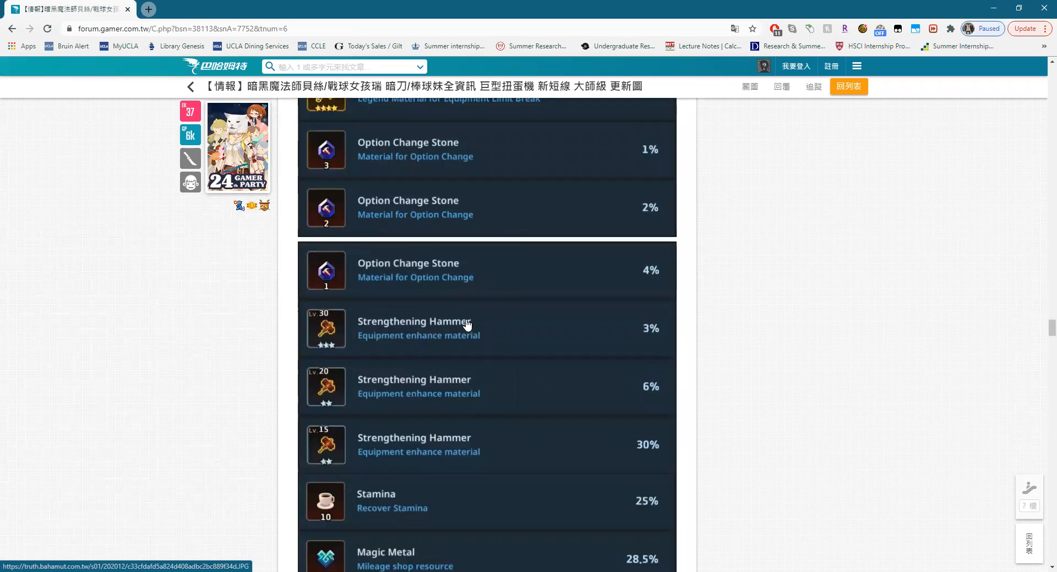
{"action": "scroll", "coordinate": [554, 371], "scroll_direction": "up", "scroll_amount": 4}
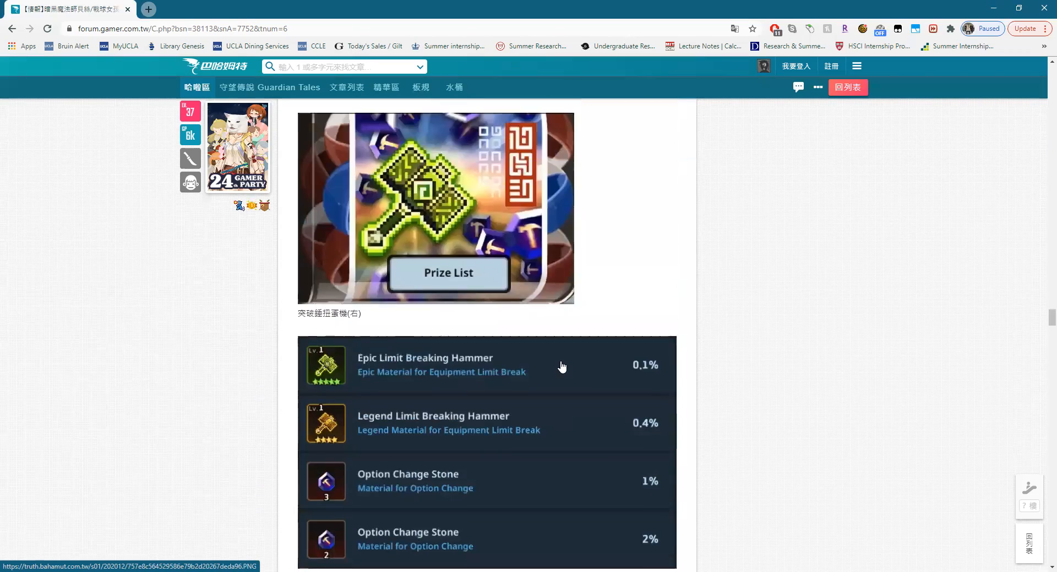
{"action": "scroll", "coordinate": [564, 366], "scroll_direction": "up", "scroll_amount": 6}
{"action": "scroll", "coordinate": [495, 321], "scroll_direction": "up", "scroll_amount": 1}
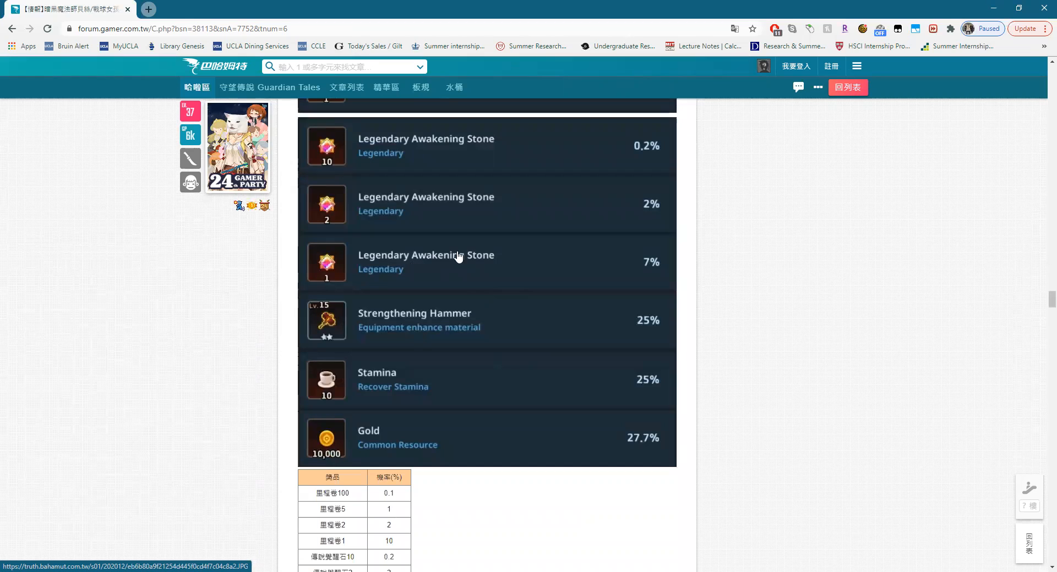
{"action": "scroll", "coordinate": [501, 295], "scroll_direction": "up", "scroll_amount": 3}
{"action": "scroll", "coordinate": [516, 425], "scroll_direction": "up", "scroll_amount": 3}
{"action": "scroll", "coordinate": [517, 404], "scroll_direction": "up", "scroll_amount": 5}
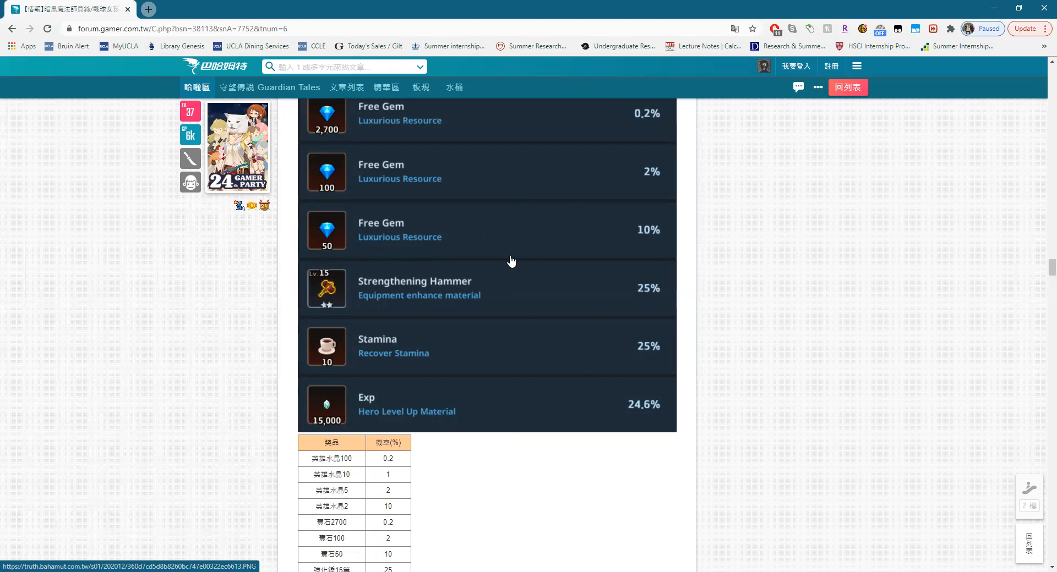
{"action": "scroll", "coordinate": [570, 363], "scroll_direction": "down", "scroll_amount": 4}
{"action": "scroll", "coordinate": [570, 362], "scroll_direction": "down", "scroll_amount": 10}
{"action": "scroll", "coordinate": [569, 364], "scroll_direction": "down", "scroll_amount": 3}
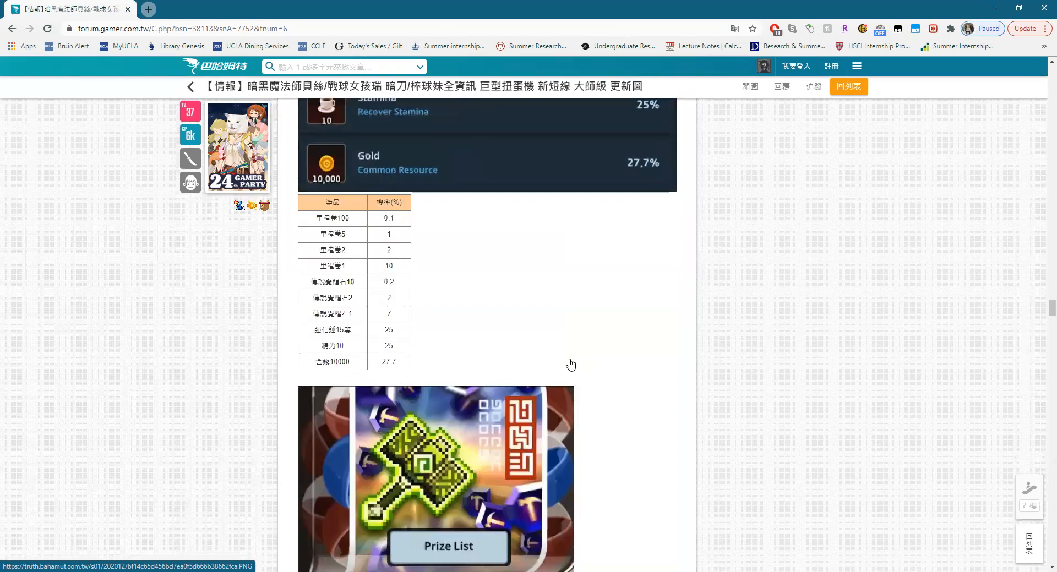
{"action": "scroll", "coordinate": [570, 365], "scroll_direction": "down", "scroll_amount": 4}
{"action": "scroll", "coordinate": [569, 364], "scroll_direction": "down", "scroll_amount": 4}
{"action": "scroll", "coordinate": [570, 365], "scroll_direction": "down", "scroll_amount": 5}
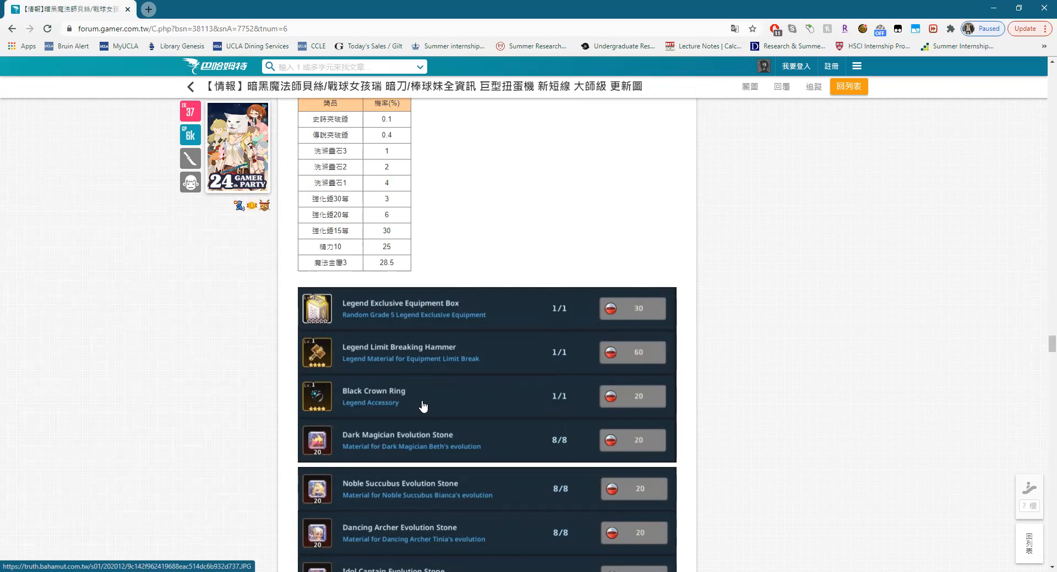
{"action": "scroll", "coordinate": [684, 365], "scroll_direction": "down", "scroll_amount": 2}
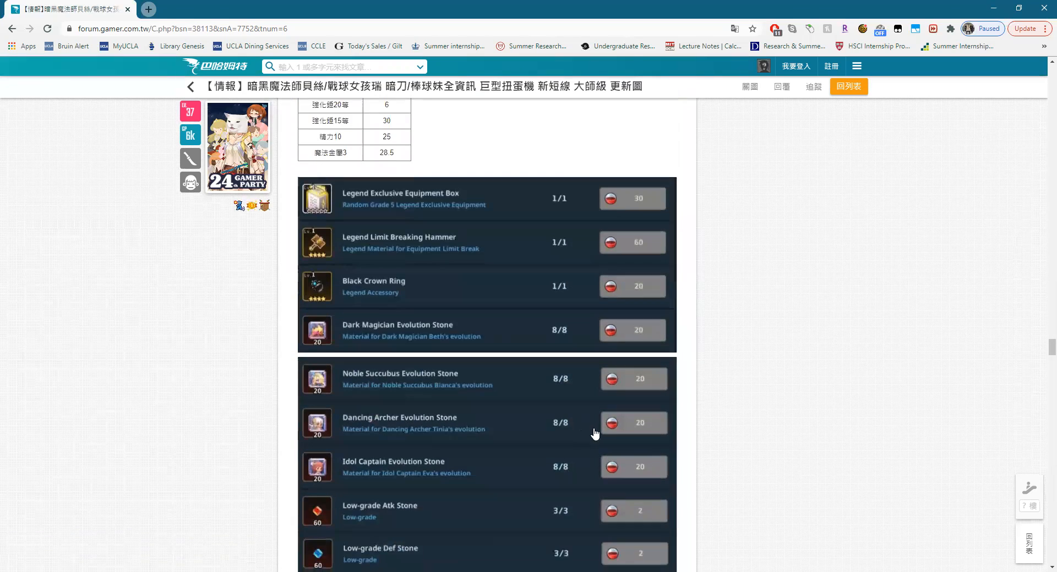
{"action": "scroll", "coordinate": [607, 453], "scroll_direction": "down", "scroll_amount": 2}
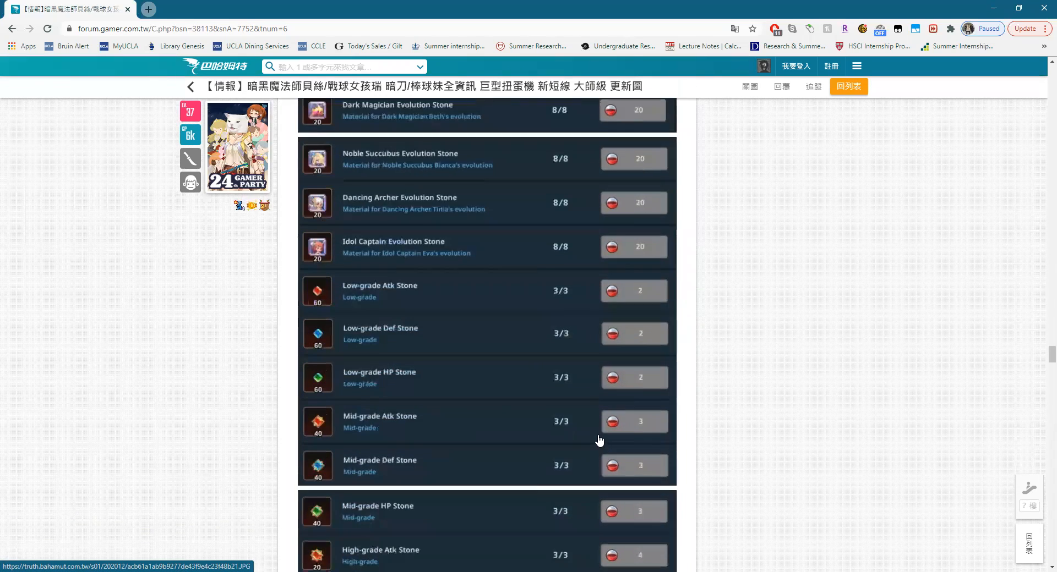
{"action": "scroll", "coordinate": [601, 443], "scroll_direction": "down", "scroll_amount": 2}
{"action": "scroll", "coordinate": [600, 440], "scroll_direction": "down", "scroll_amount": 1}
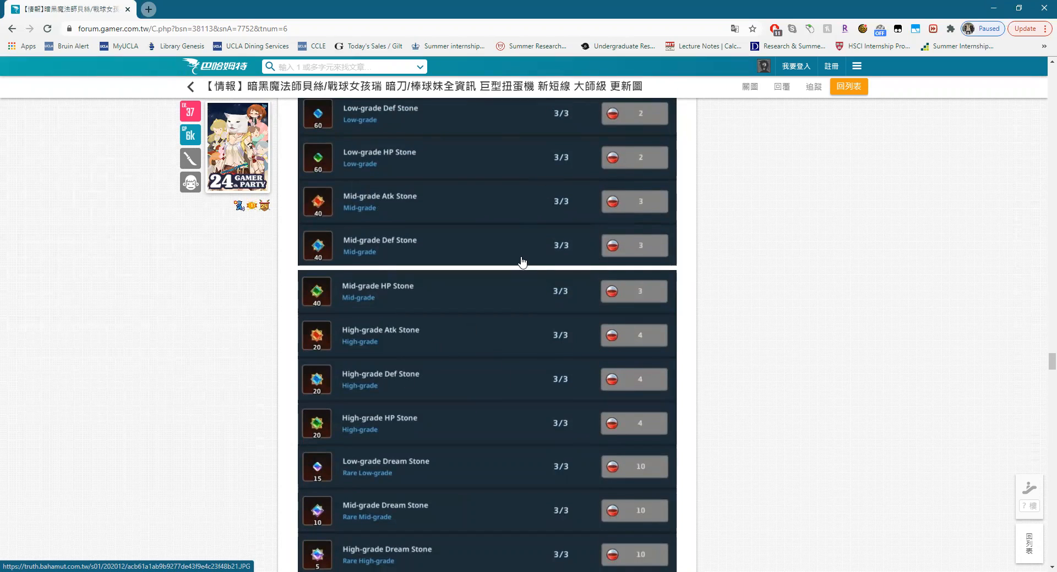
{"action": "scroll", "coordinate": [519, 260], "scroll_direction": "up", "scroll_amount": 2}
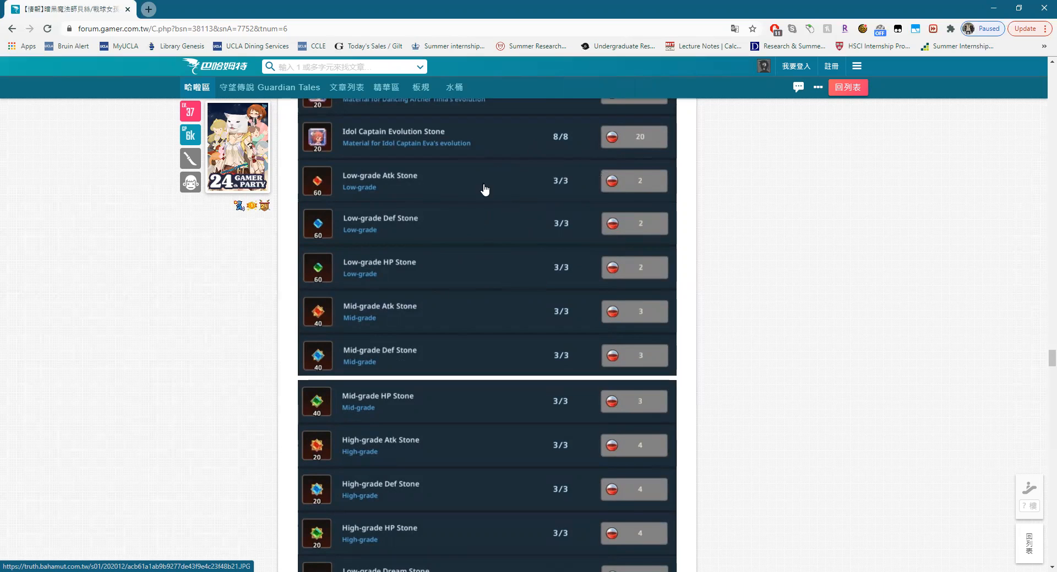
{"action": "scroll", "coordinate": [496, 313], "scroll_direction": "down", "scroll_amount": 1}
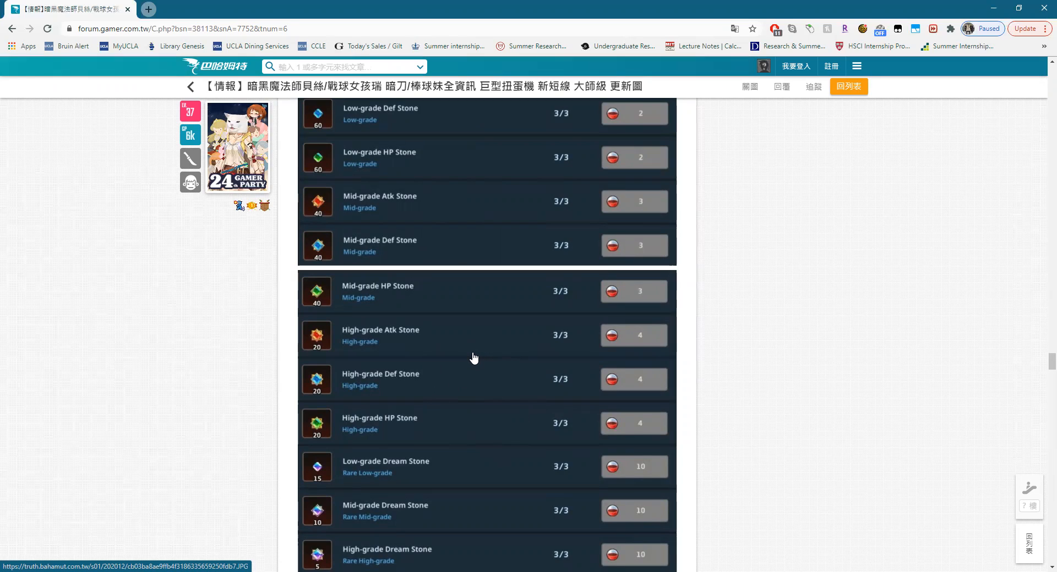
{"action": "scroll", "coordinate": [464, 368], "scroll_direction": "up", "scroll_amount": 1}
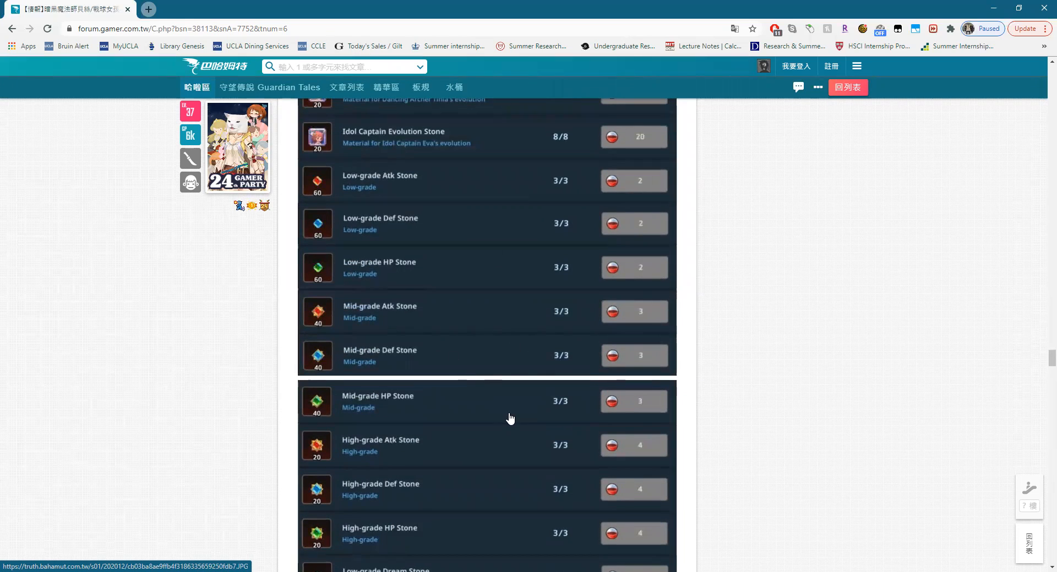
{"action": "scroll", "coordinate": [500, 402], "scroll_direction": "down", "scroll_amount": 1}
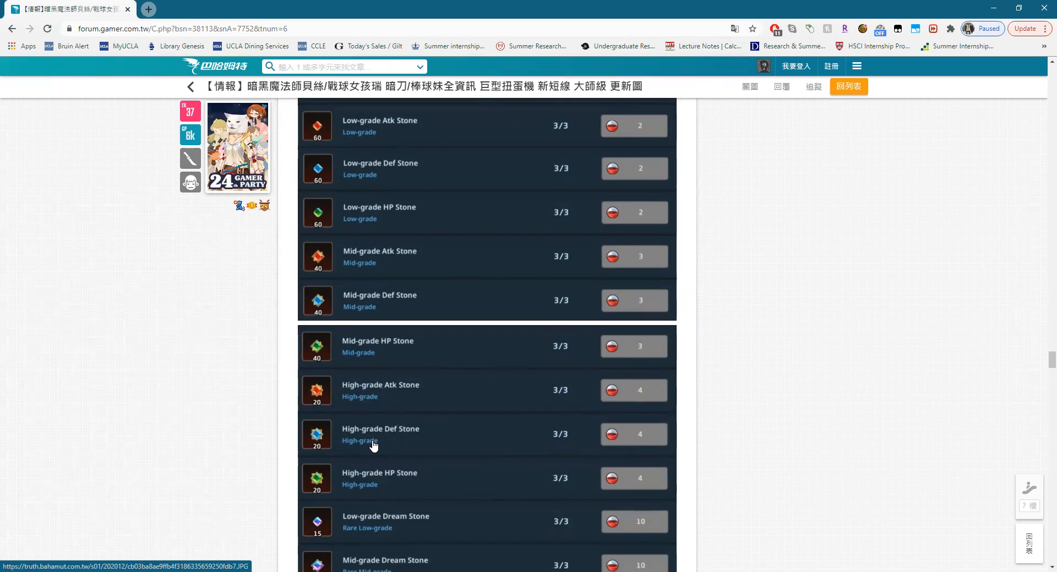
{"action": "scroll", "coordinate": [368, 425], "scroll_direction": "down", "scroll_amount": 3}
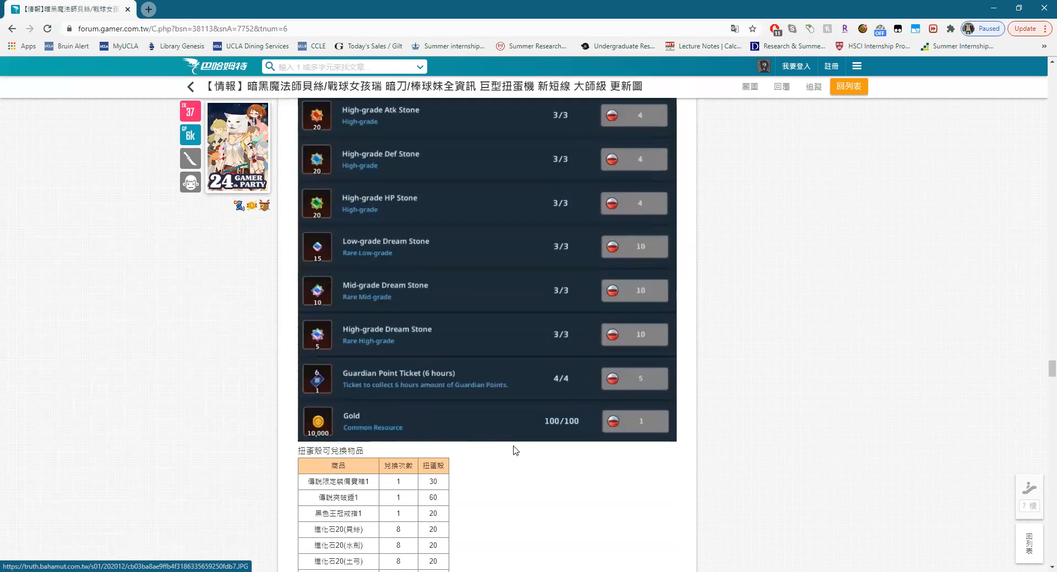
{"action": "scroll", "coordinate": [520, 387], "scroll_direction": "up", "scroll_amount": 3}
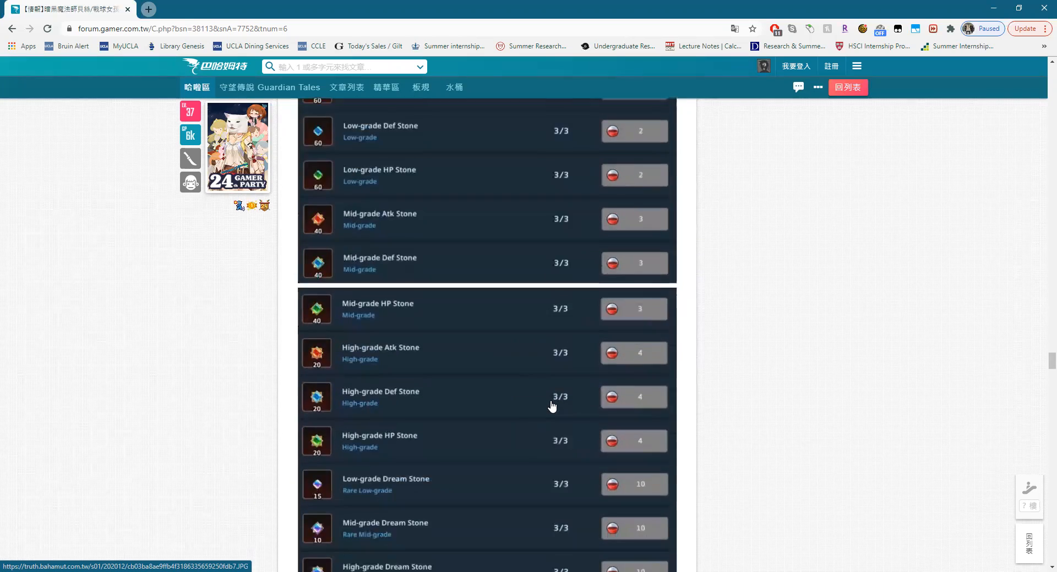
{"action": "scroll", "coordinate": [553, 405], "scroll_direction": "up", "scroll_amount": 3}
{"action": "scroll", "coordinate": [425, 277], "scroll_direction": "up", "scroll_amount": 1}
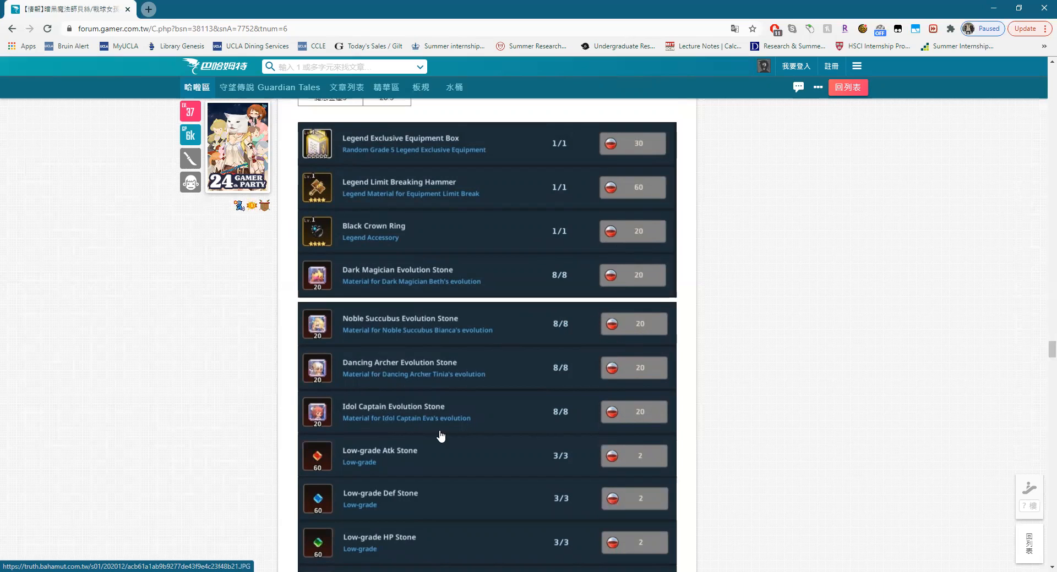
{"action": "scroll", "coordinate": [598, 338], "scroll_direction": "down", "scroll_amount": 1}
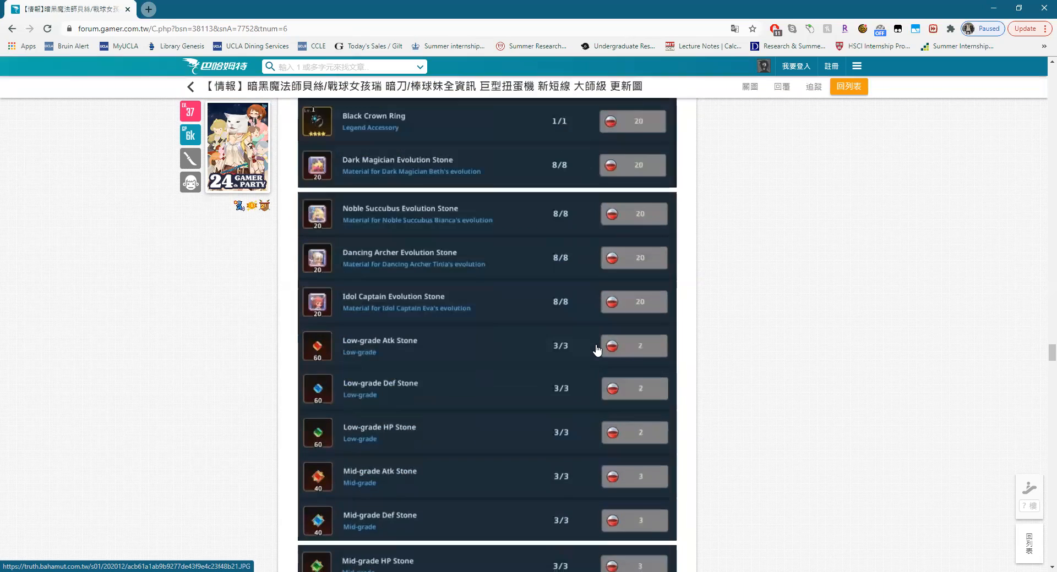
{"action": "scroll", "coordinate": [549, 341], "scroll_direction": "up", "scroll_amount": 1}
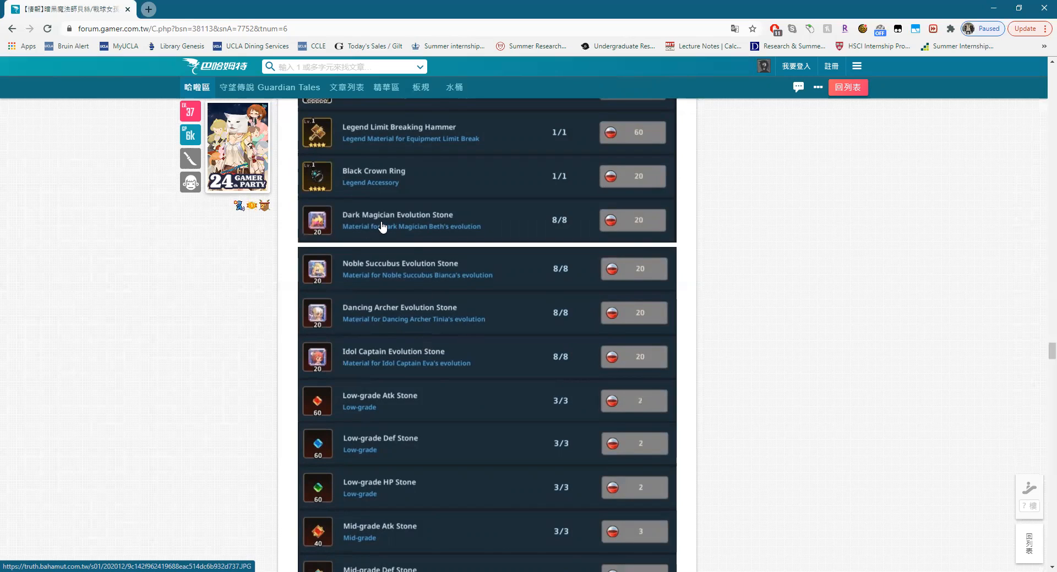
{"action": "scroll", "coordinate": [500, 336], "scroll_direction": "down", "scroll_amount": 3}
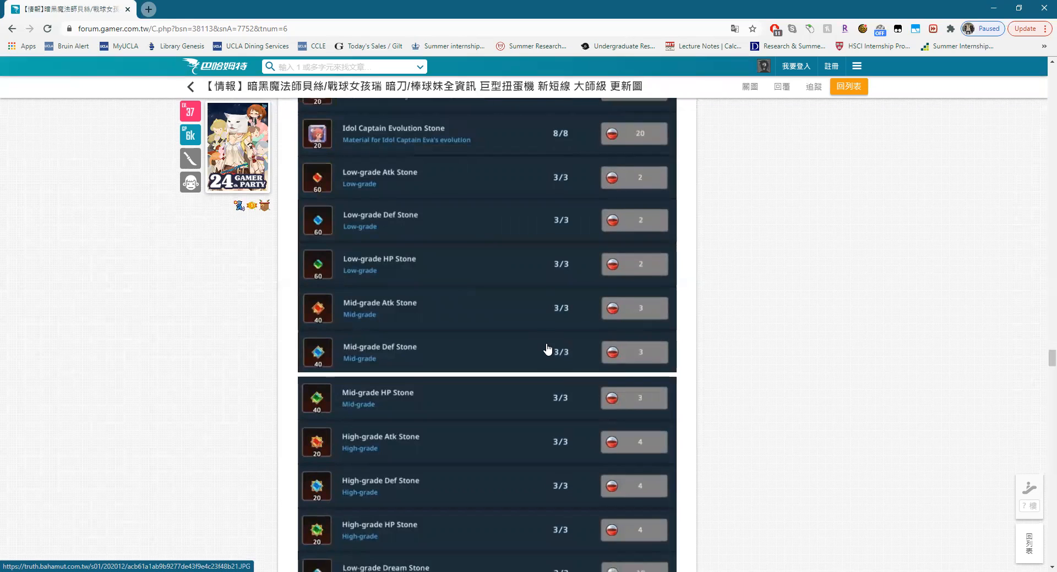
{"action": "scroll", "coordinate": [545, 349], "scroll_direction": "down", "scroll_amount": 1}
{"action": "scroll", "coordinate": [546, 350], "scroll_direction": "down", "scroll_amount": 3}
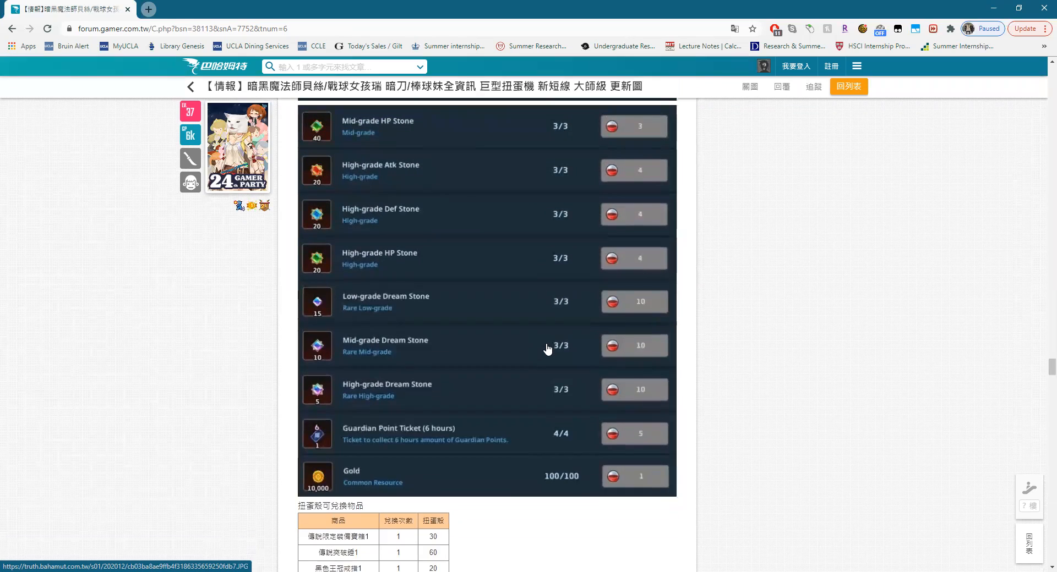
{"action": "scroll", "coordinate": [546, 349], "scroll_direction": "up", "scroll_amount": 1}
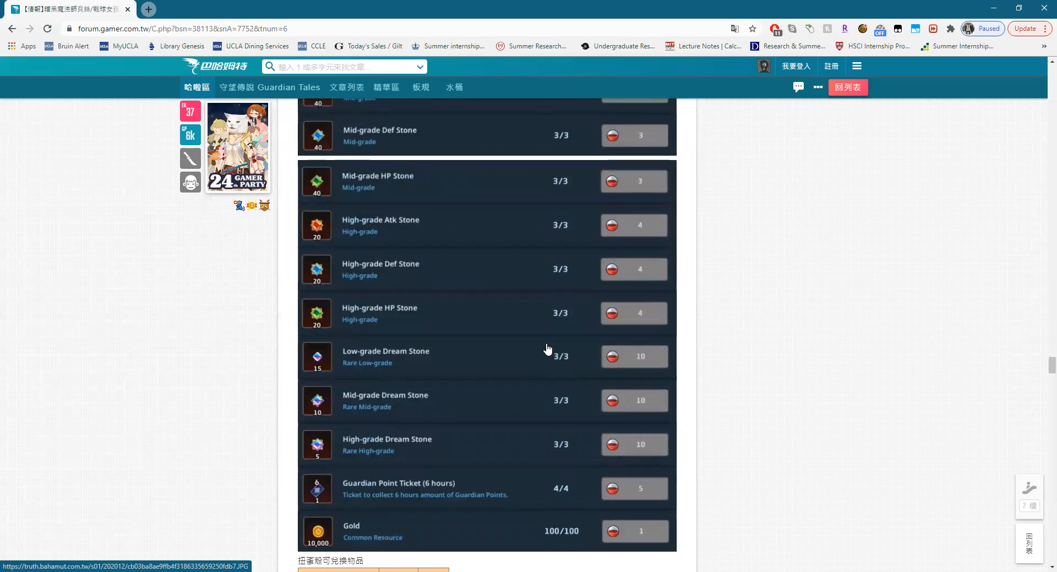
{"action": "scroll", "coordinate": [546, 350], "scroll_direction": "up", "scroll_amount": 3}
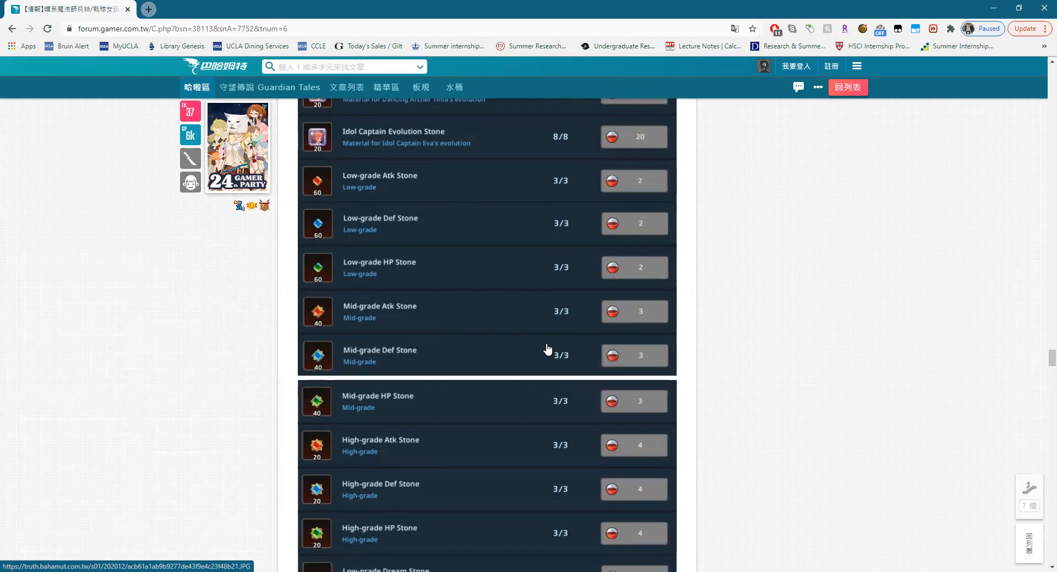
{"action": "scroll", "coordinate": [545, 349], "scroll_direction": "down", "scroll_amount": 5}
{"action": "scroll", "coordinate": [545, 330], "scroll_direction": "up", "scroll_amount": 1}
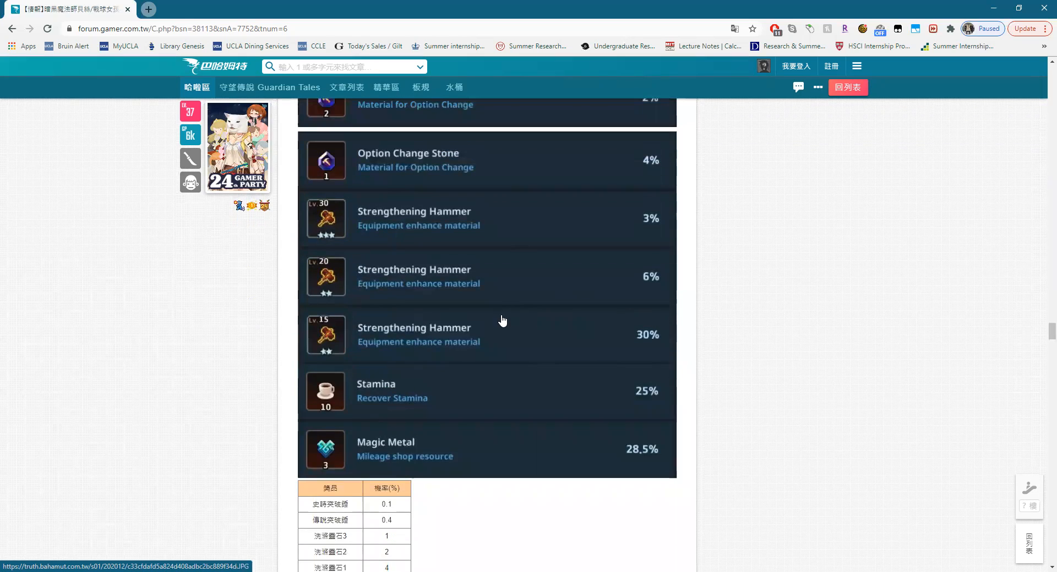
{"action": "scroll", "coordinate": [615, 379], "scroll_direction": "up", "scroll_amount": 5}
{"action": "scroll", "coordinate": [620, 390], "scroll_direction": "up", "scroll_amount": 4}
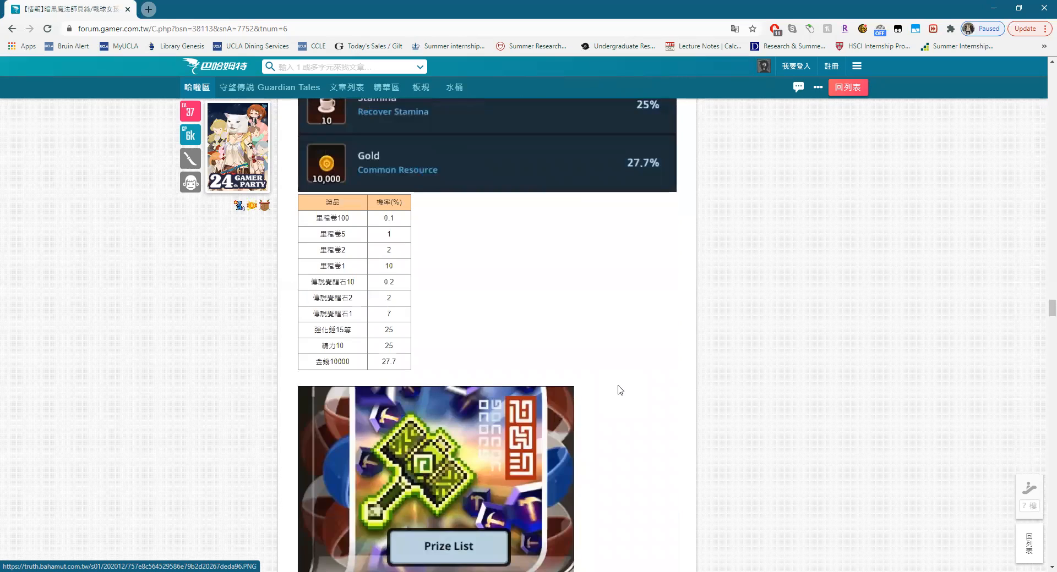
{"action": "scroll", "coordinate": [620, 390], "scroll_direction": "up", "scroll_amount": 3}
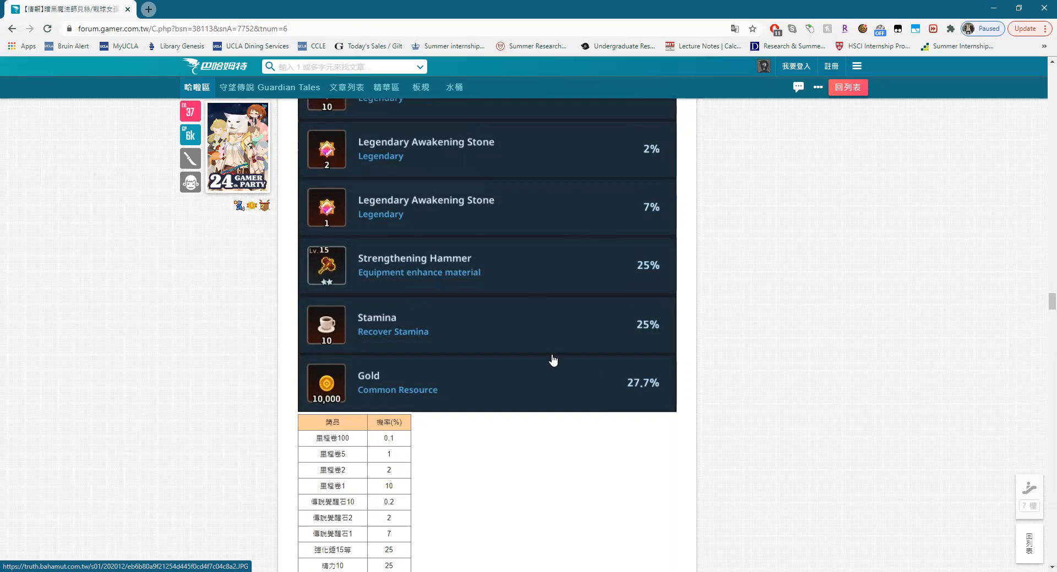
{"action": "scroll", "coordinate": [553, 360], "scroll_direction": "up", "scroll_amount": 4}
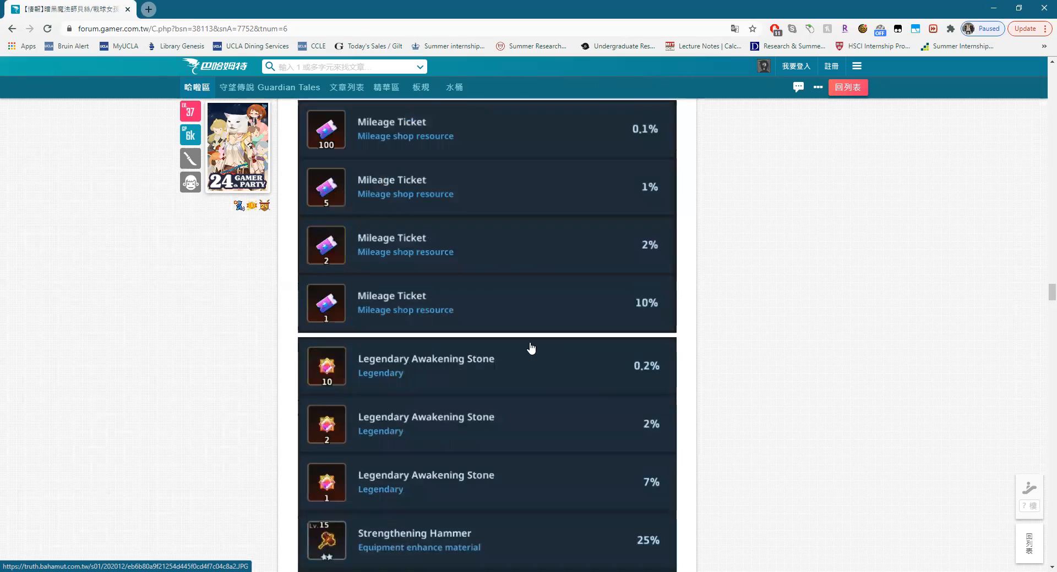